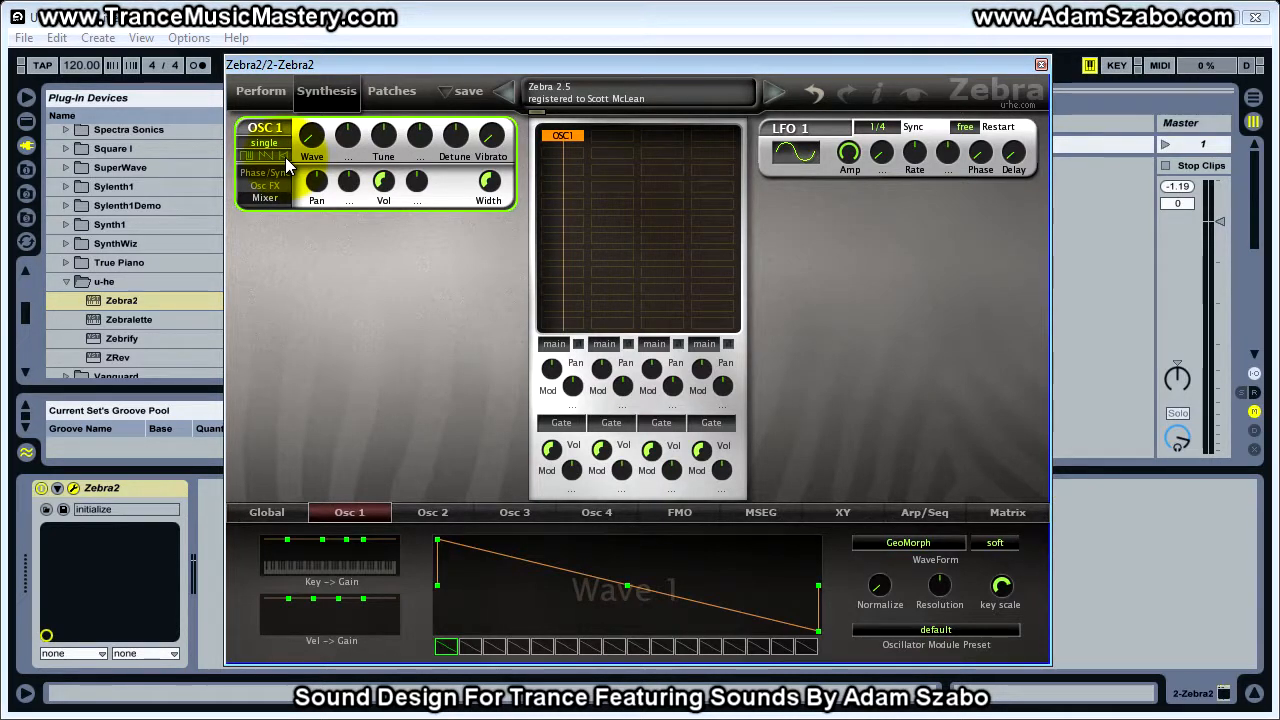
Examine oscillator 1's Phase/Sync, Osc FX and Mixer pages, plus its wave, tune, detune and vibrato controls.
click(272, 174)
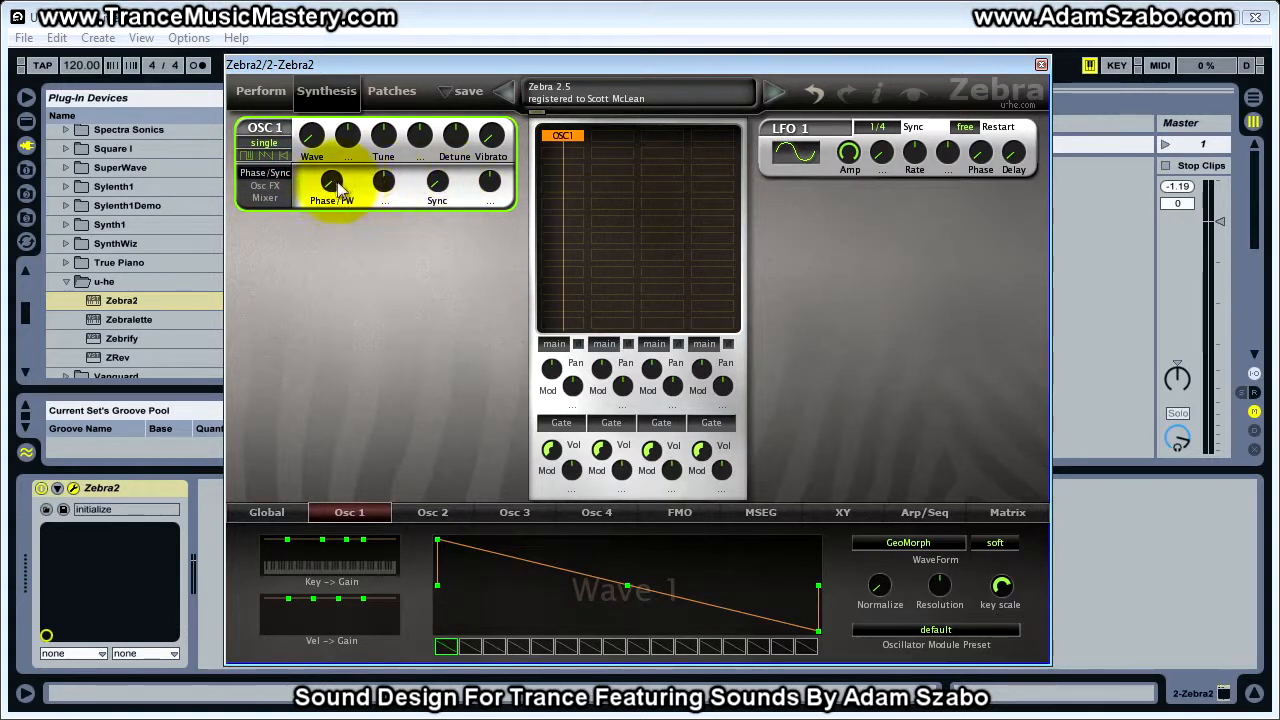
click(265, 185)
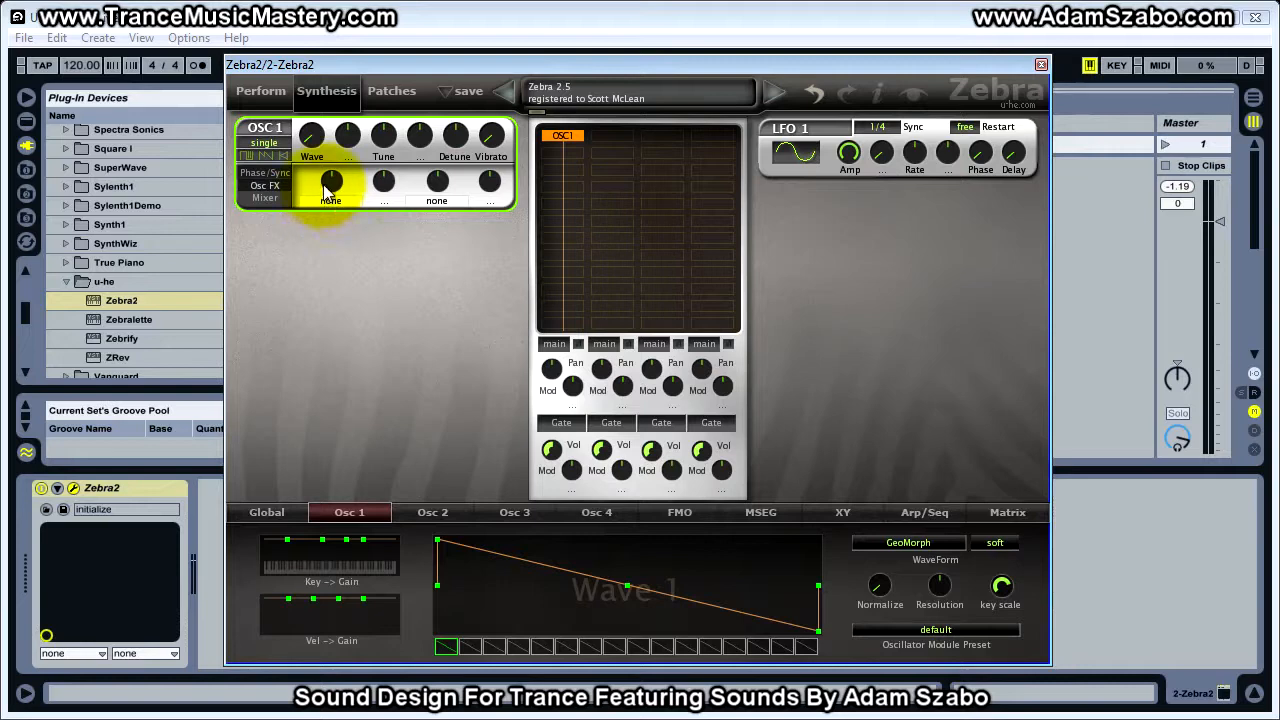
click(265, 197)
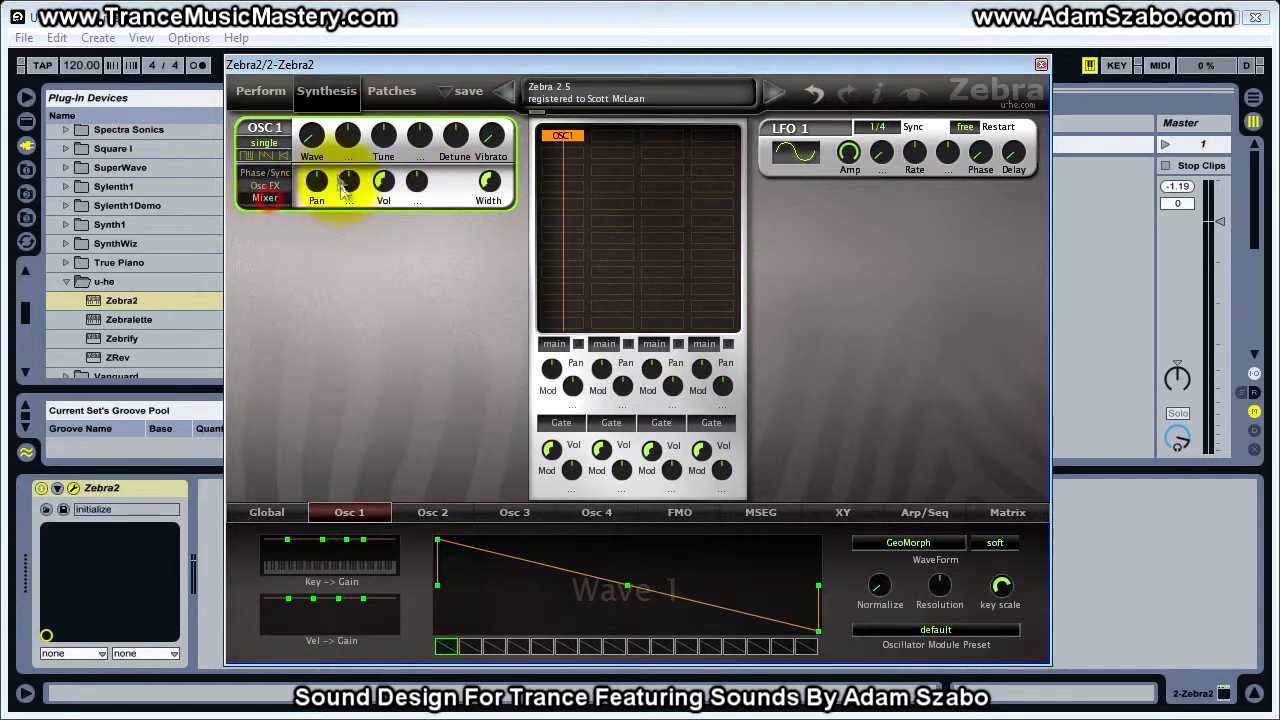
click(316, 182)
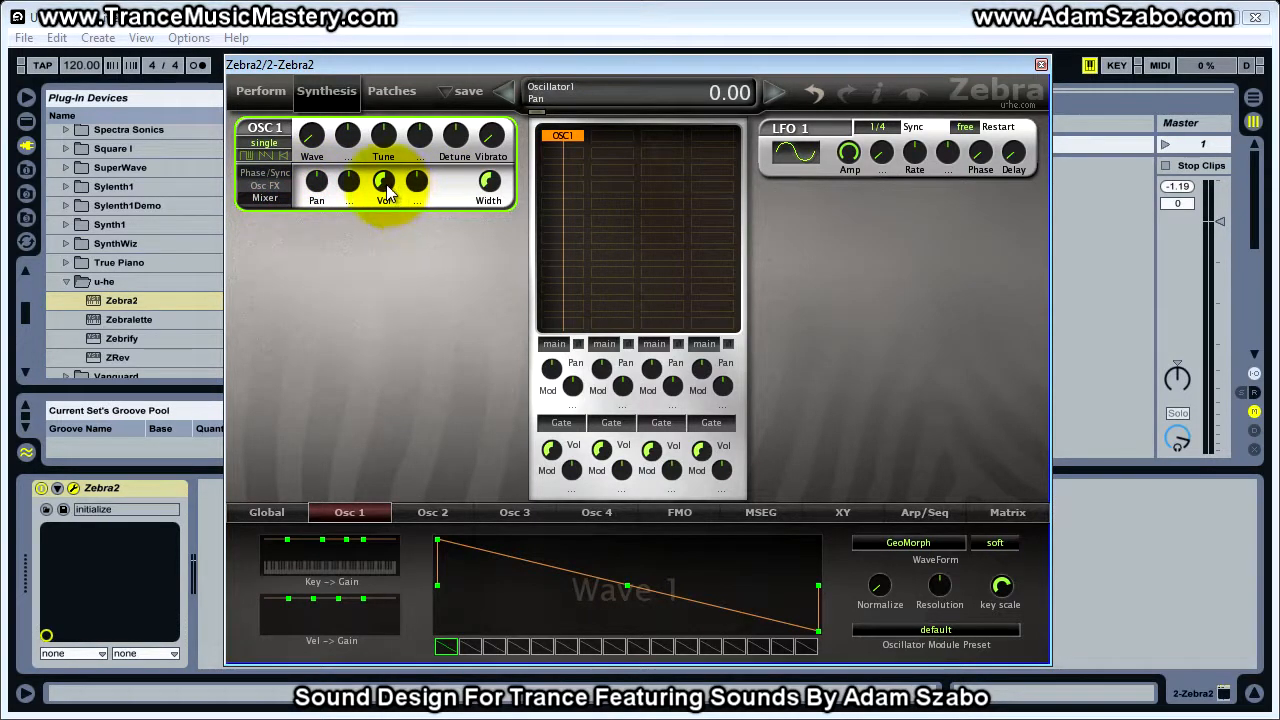
click(488, 184)
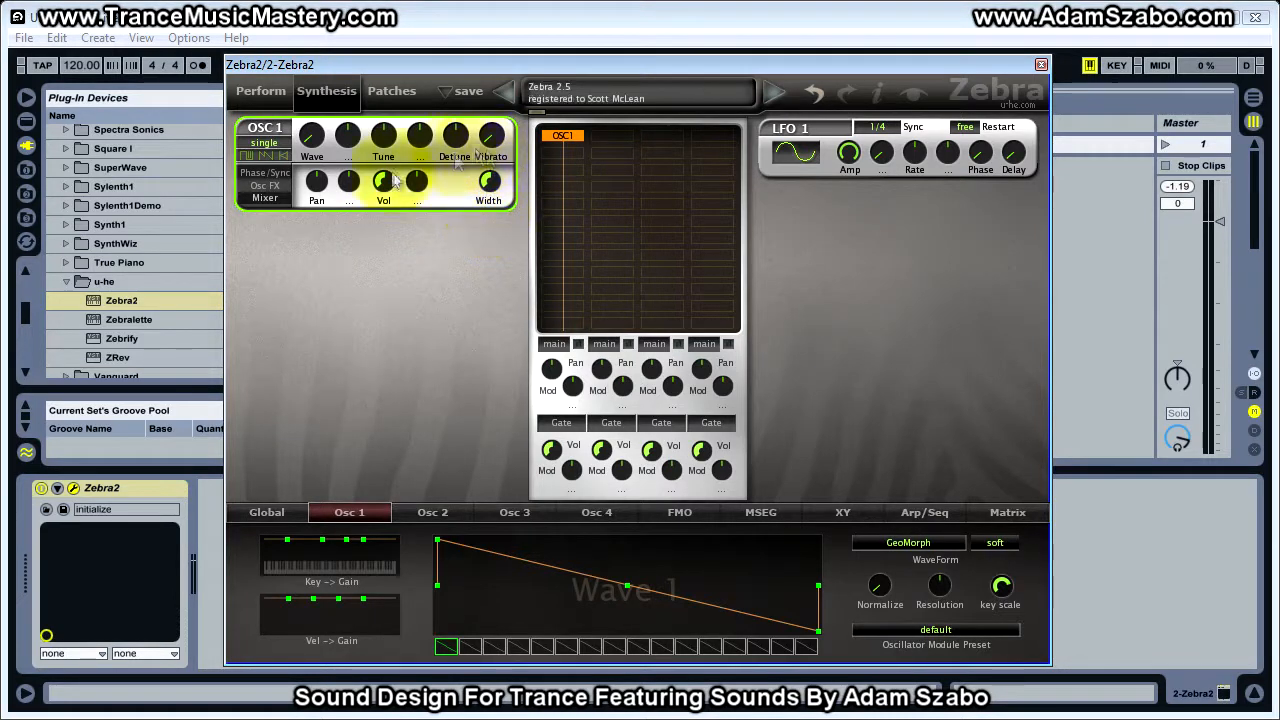
click(313, 138)
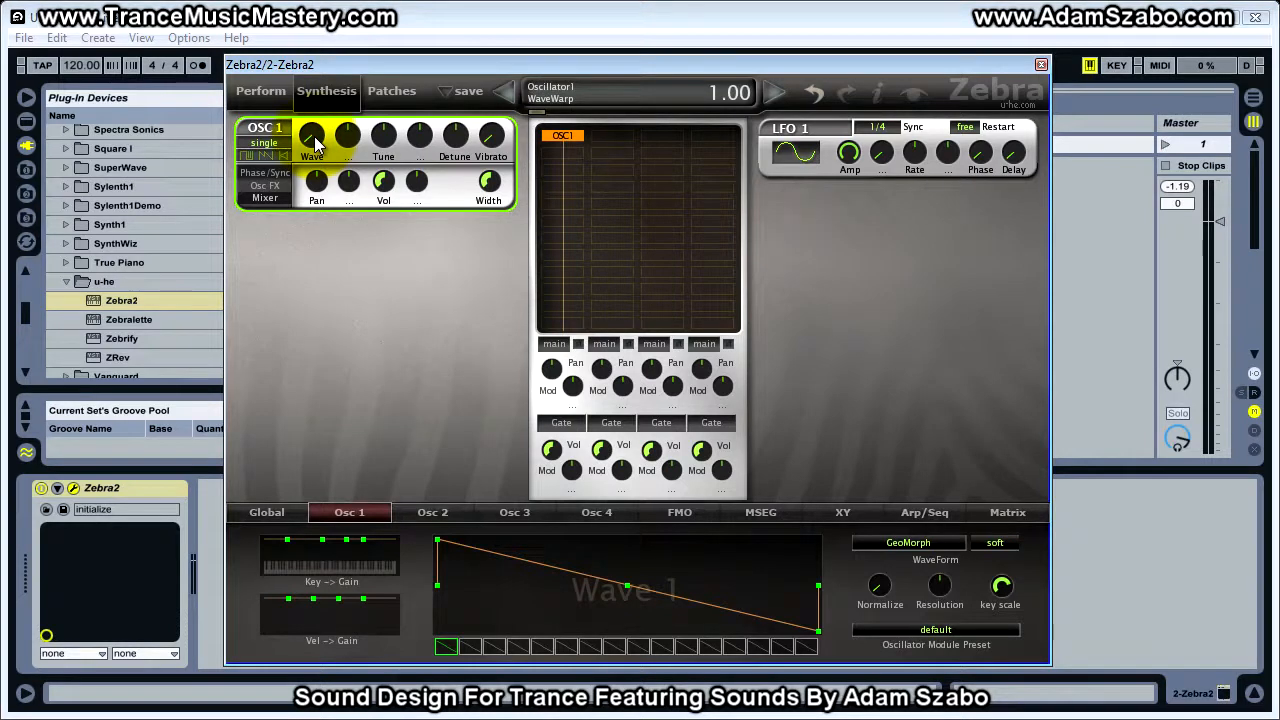
click(311, 137)
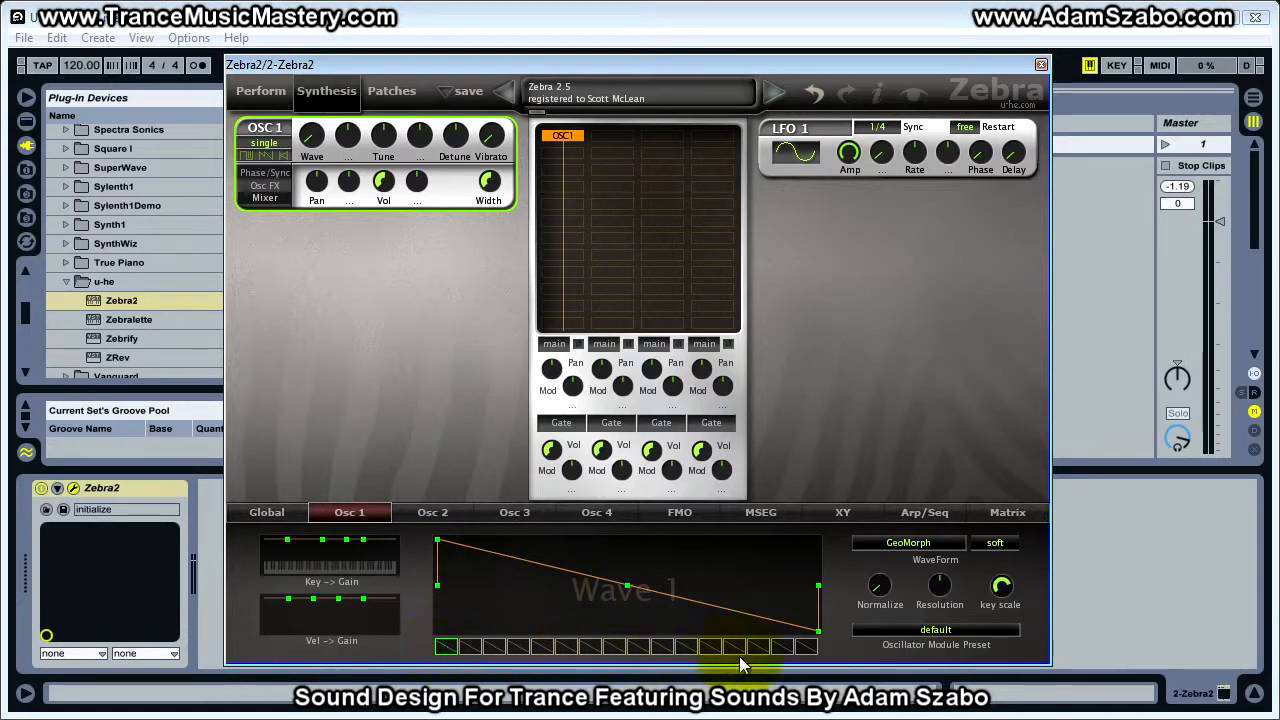
click(389, 137)
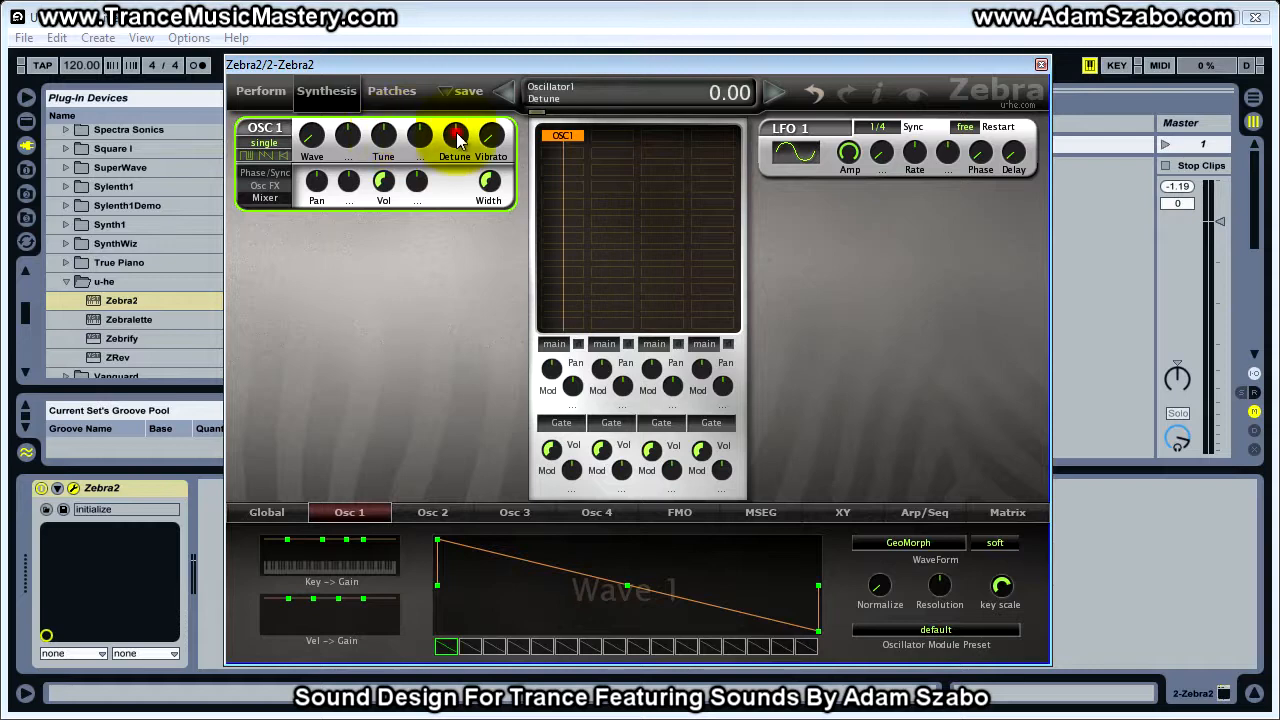
click(489, 138)
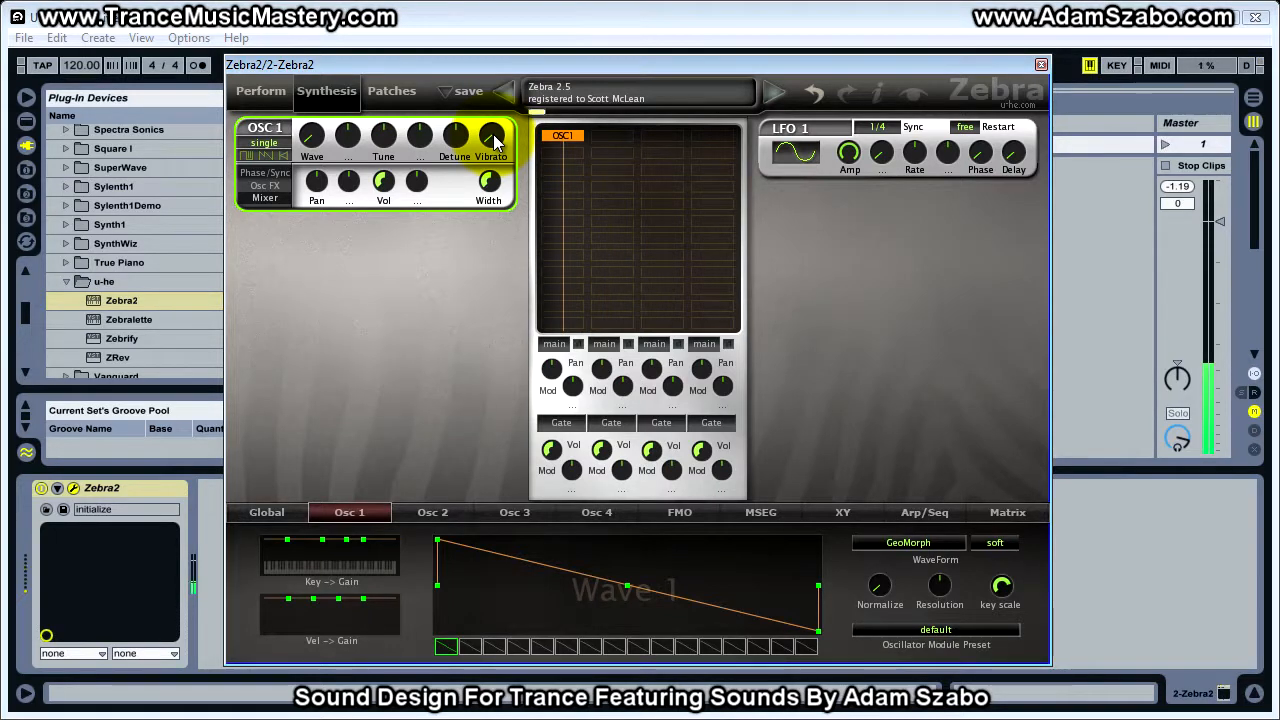
Try oscillator 1's vibrato at maximum while varying LFO 1's rate, and return the vibrato to zero.
drag(497, 145, 484, 58)
drag(498, 147, 490, 48)
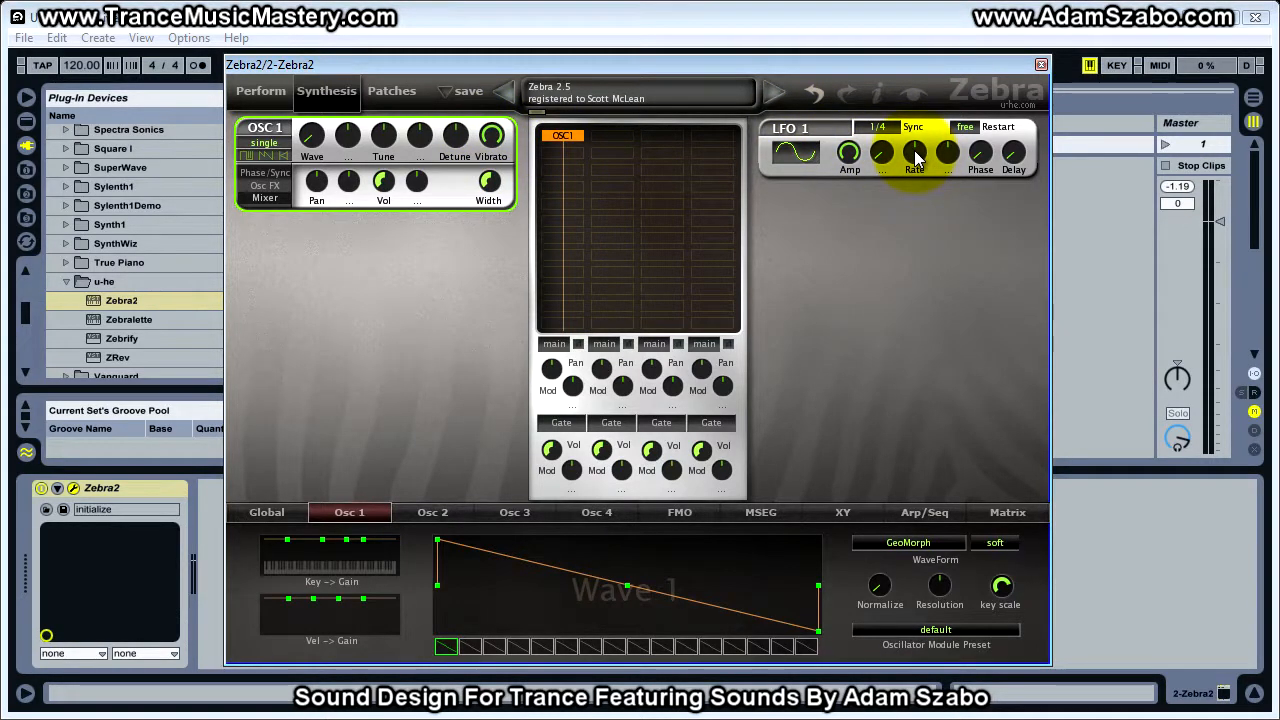
mouse_move(914, 150)
mouse_down()
mouse_move(916, 110)
mouse_move(916, 167)
mouse_up()
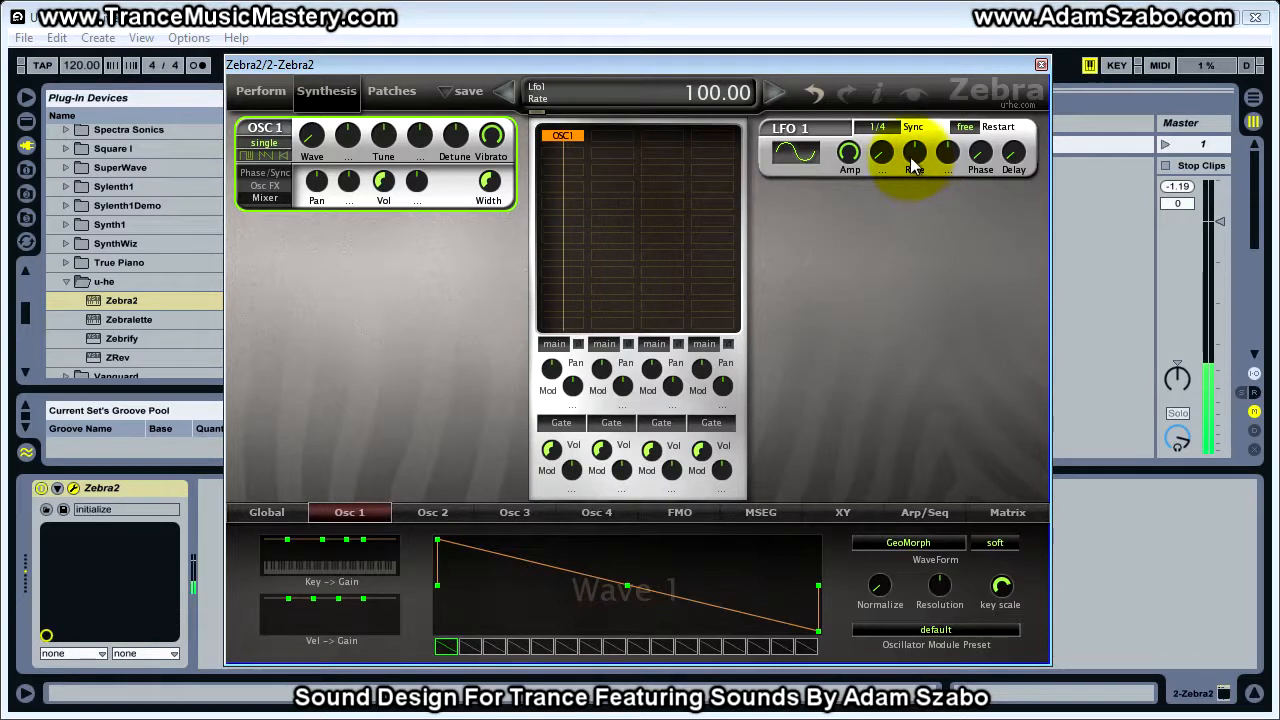
mouse_move(916, 168)
mouse_down()
mouse_move(913, 178)
mouse_move(913, 121)
mouse_move(912, 158)
mouse_up()
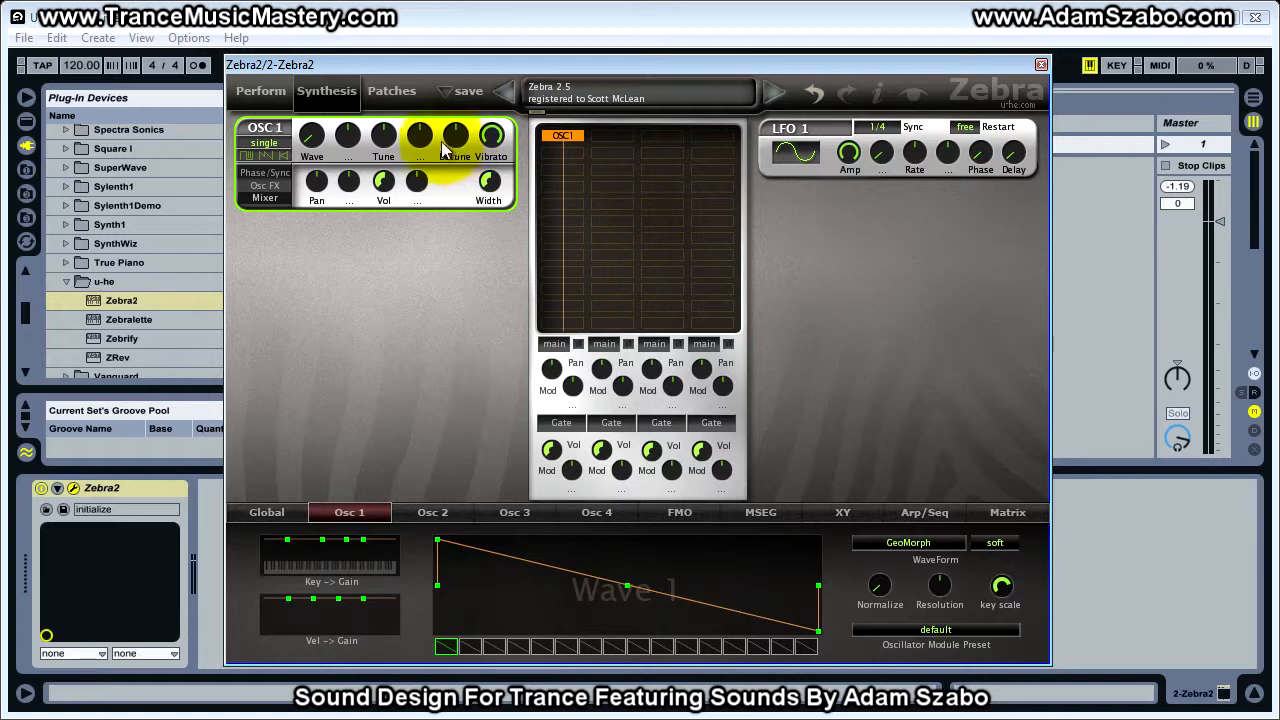
drag(490, 137, 493, 440)
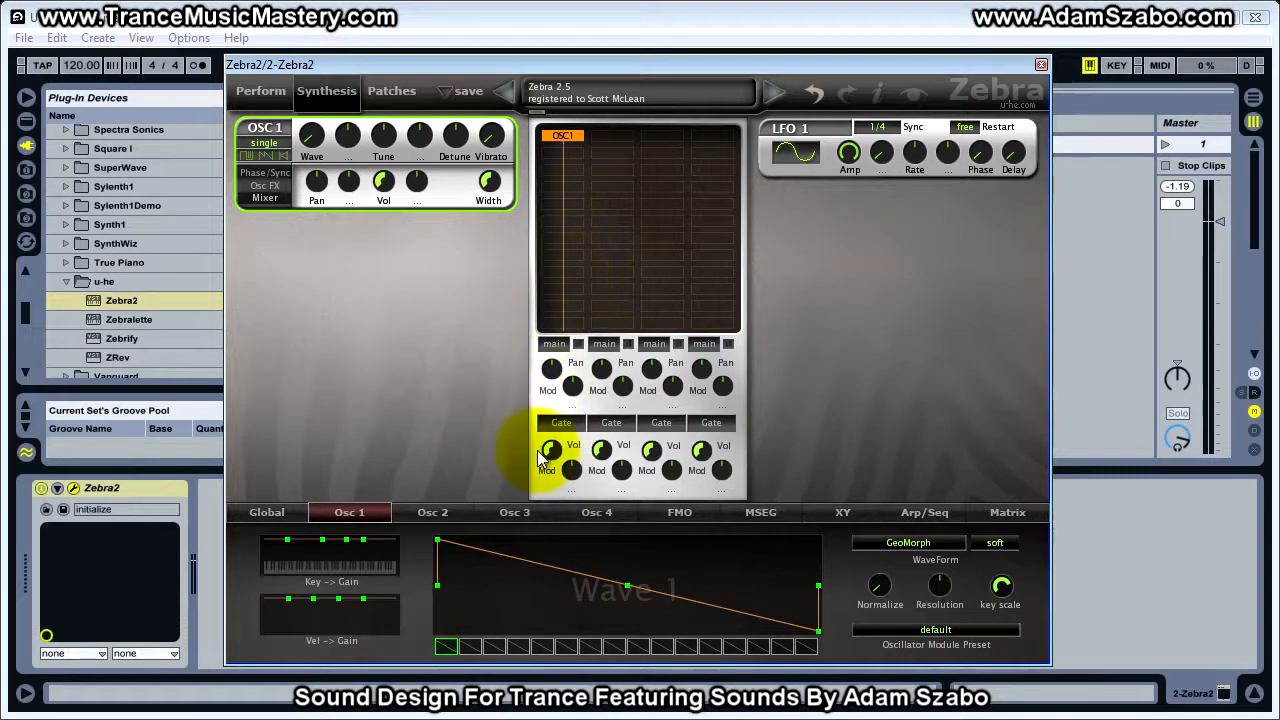
Assign Env1 as the first channel's volume envelope and check its attack, decay, sustain, release and velocity settings.
click(554, 425)
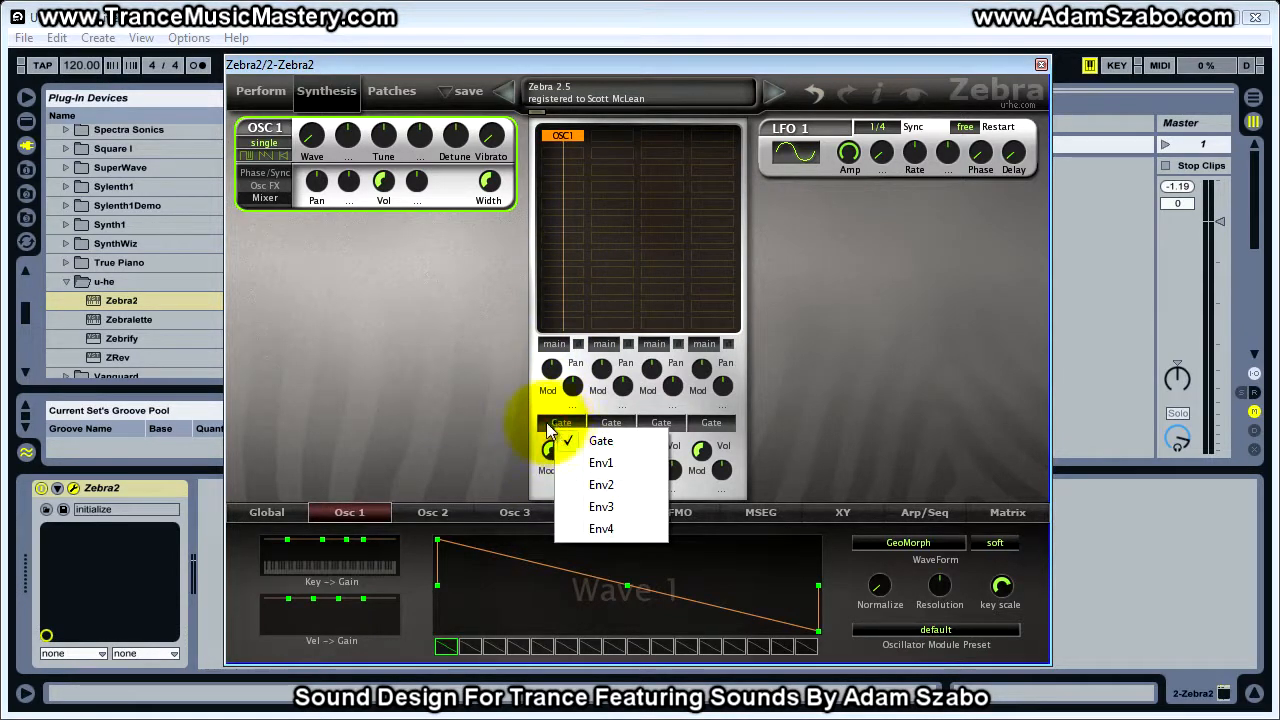
click(604, 463)
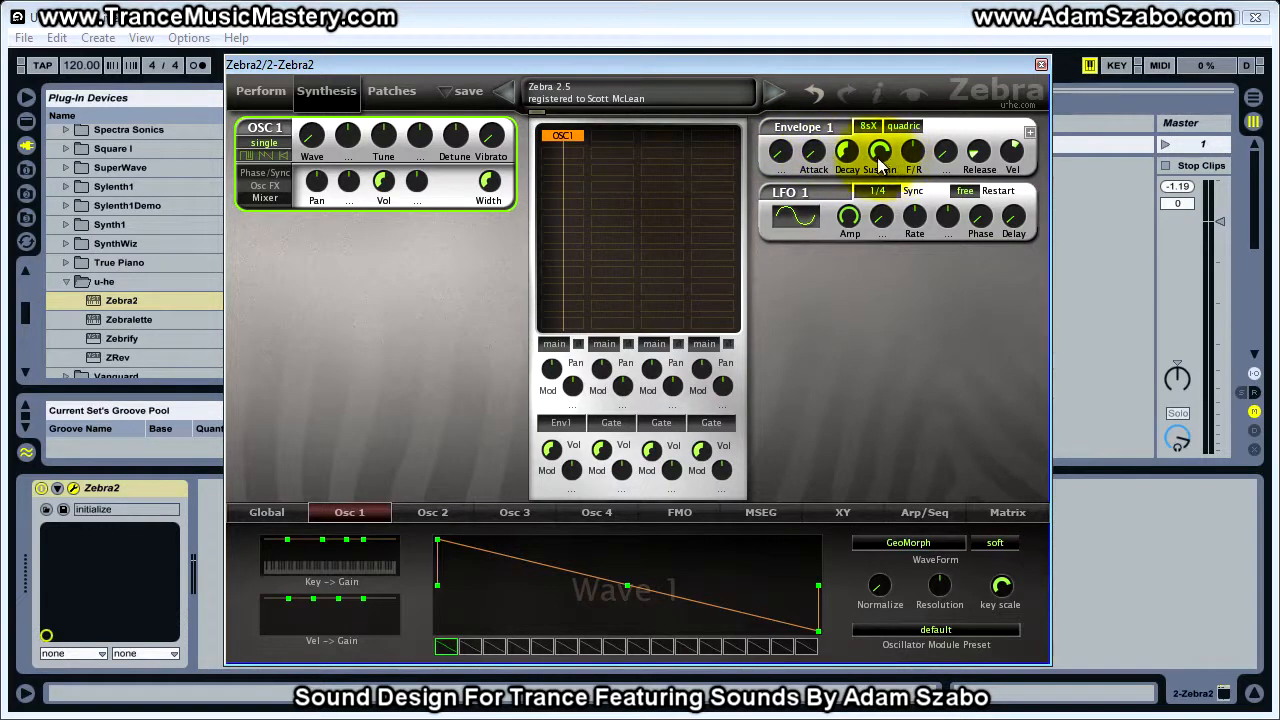
click(815, 155)
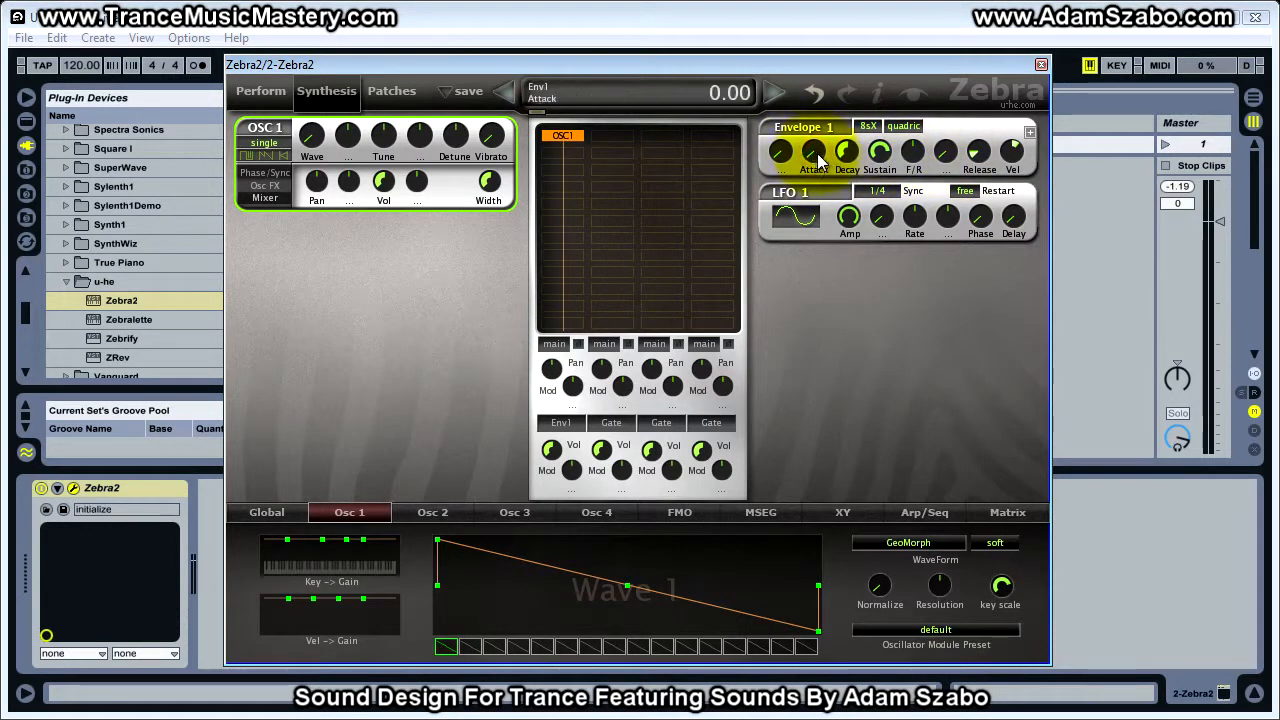
click(848, 155)
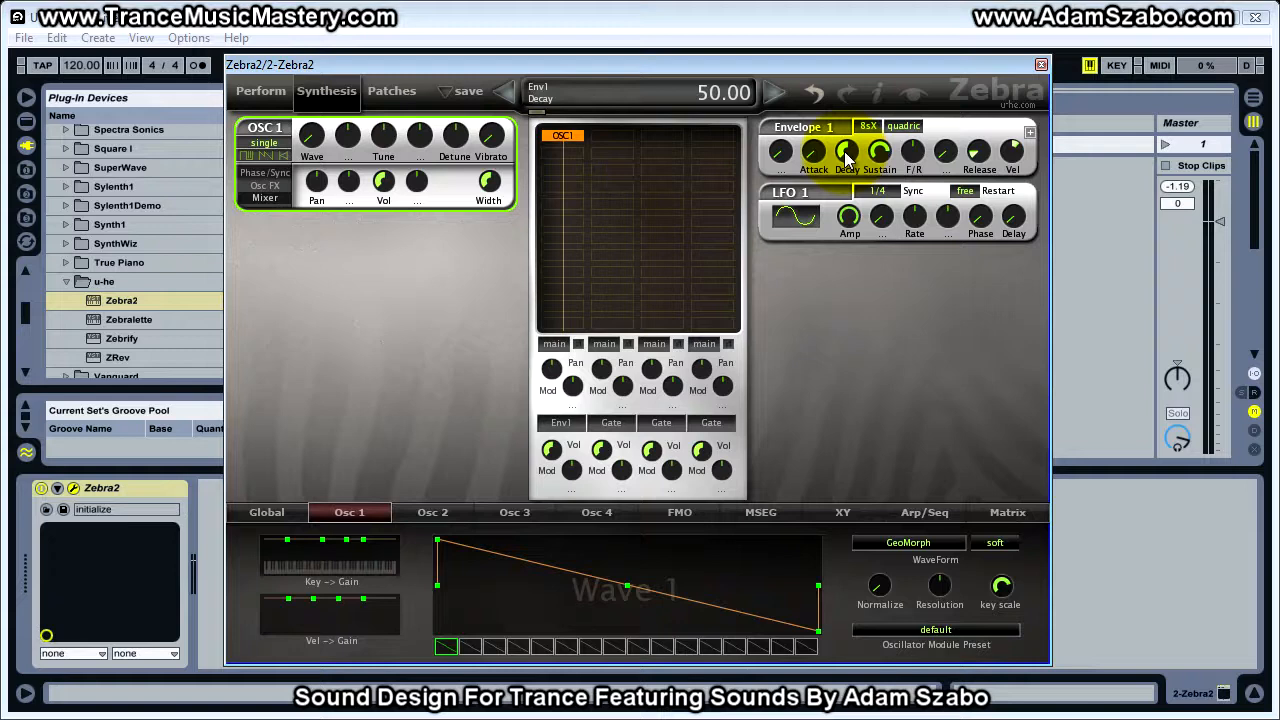
click(878, 155)
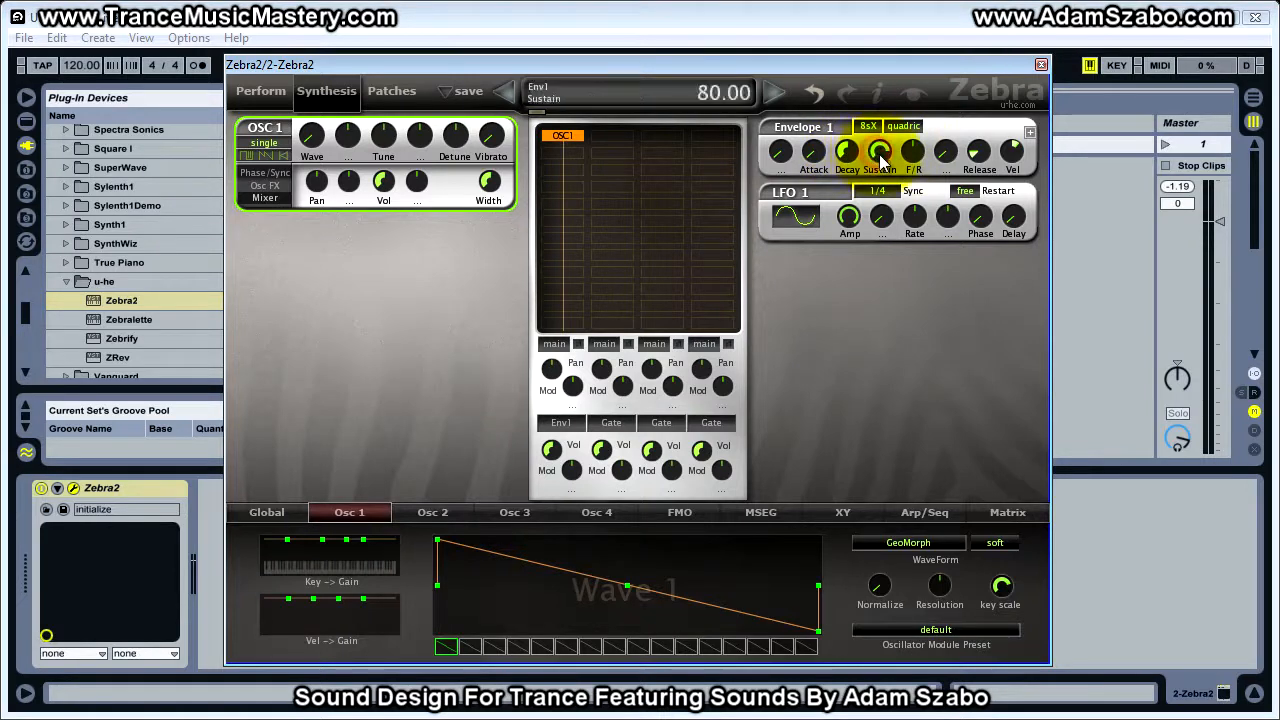
click(979, 154)
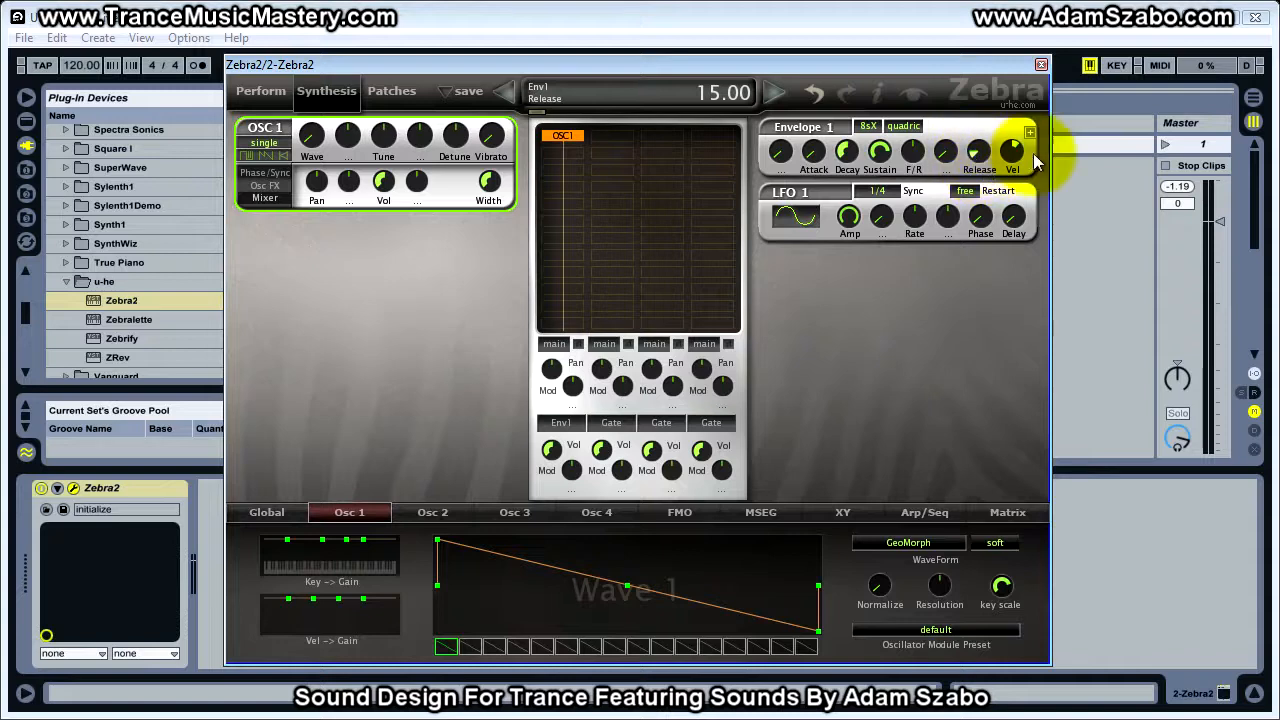
click(1014, 150)
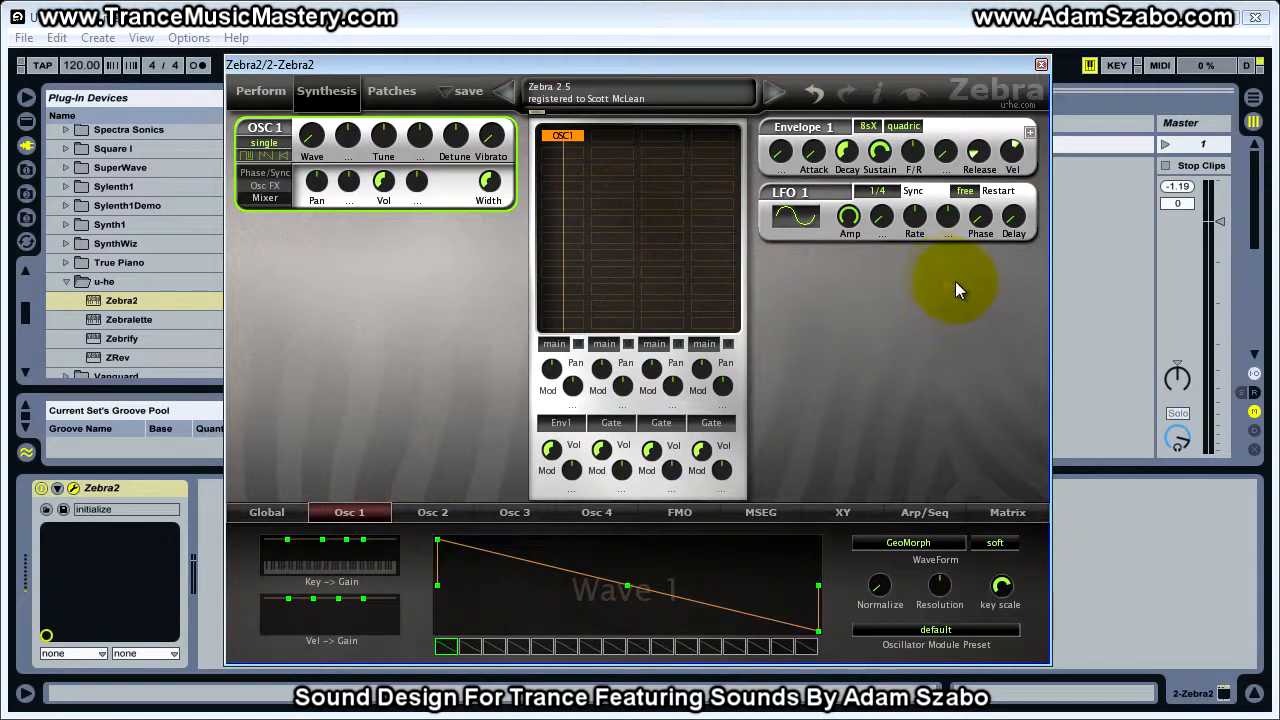
Compare the first channel's volume envelope between Gate and Env1, ending on Env1.
click(547, 436)
click(590, 354)
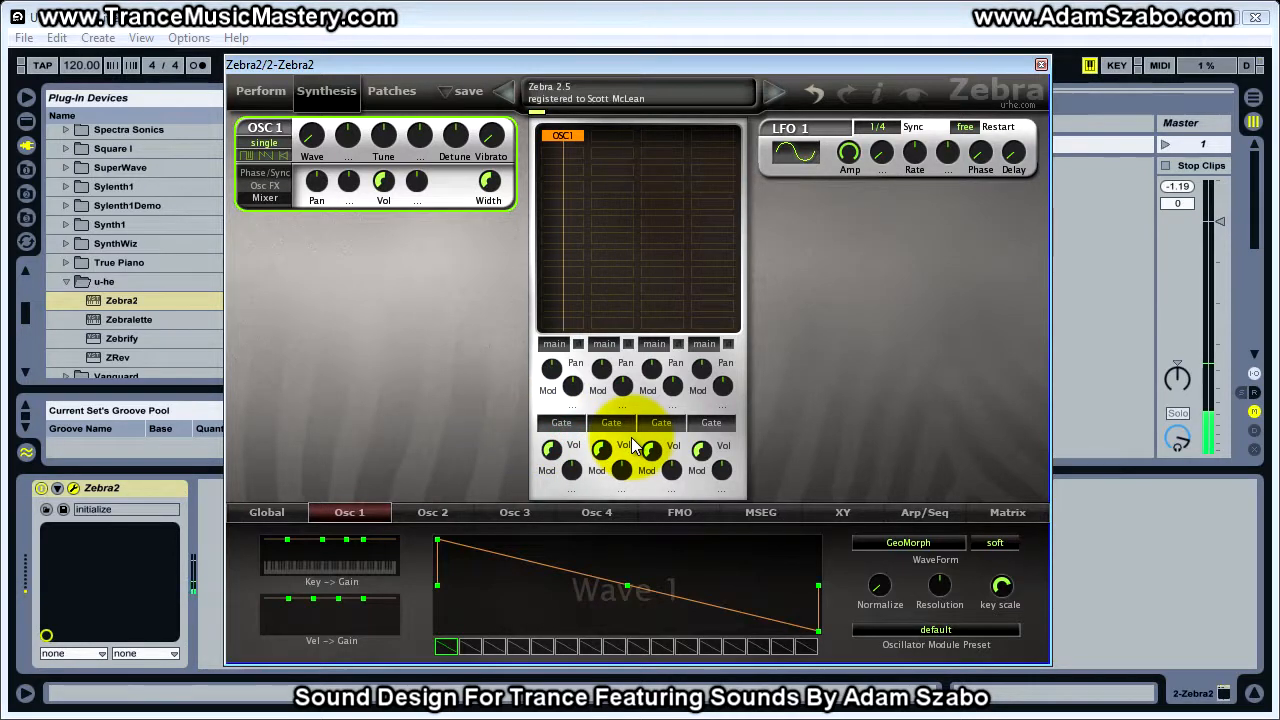
click(561, 423)
click(600, 453)
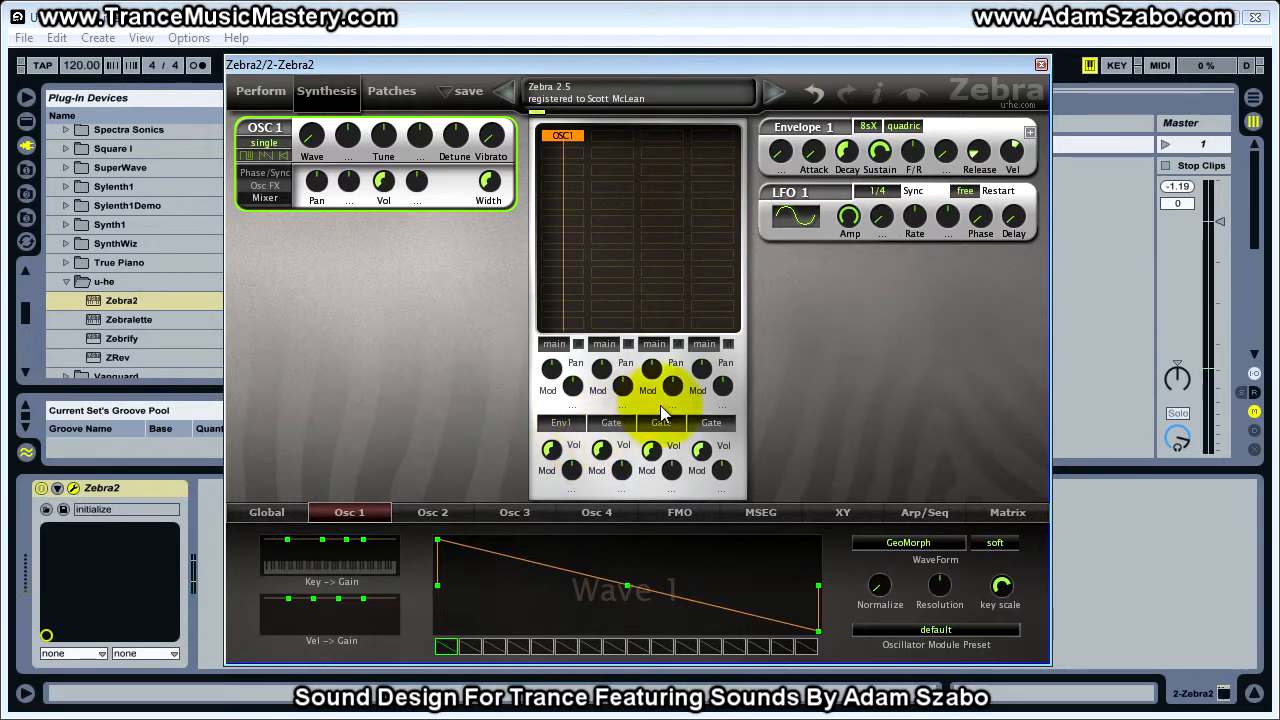
click(567, 426)
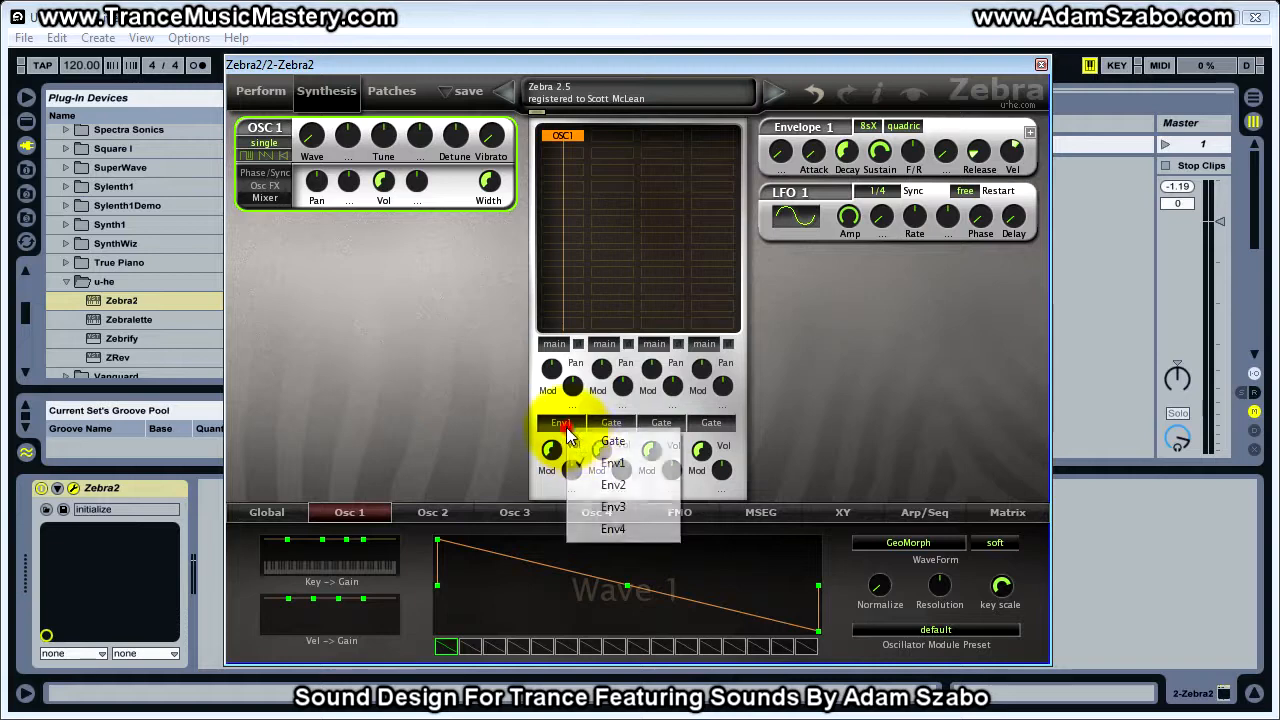
click(587, 441)
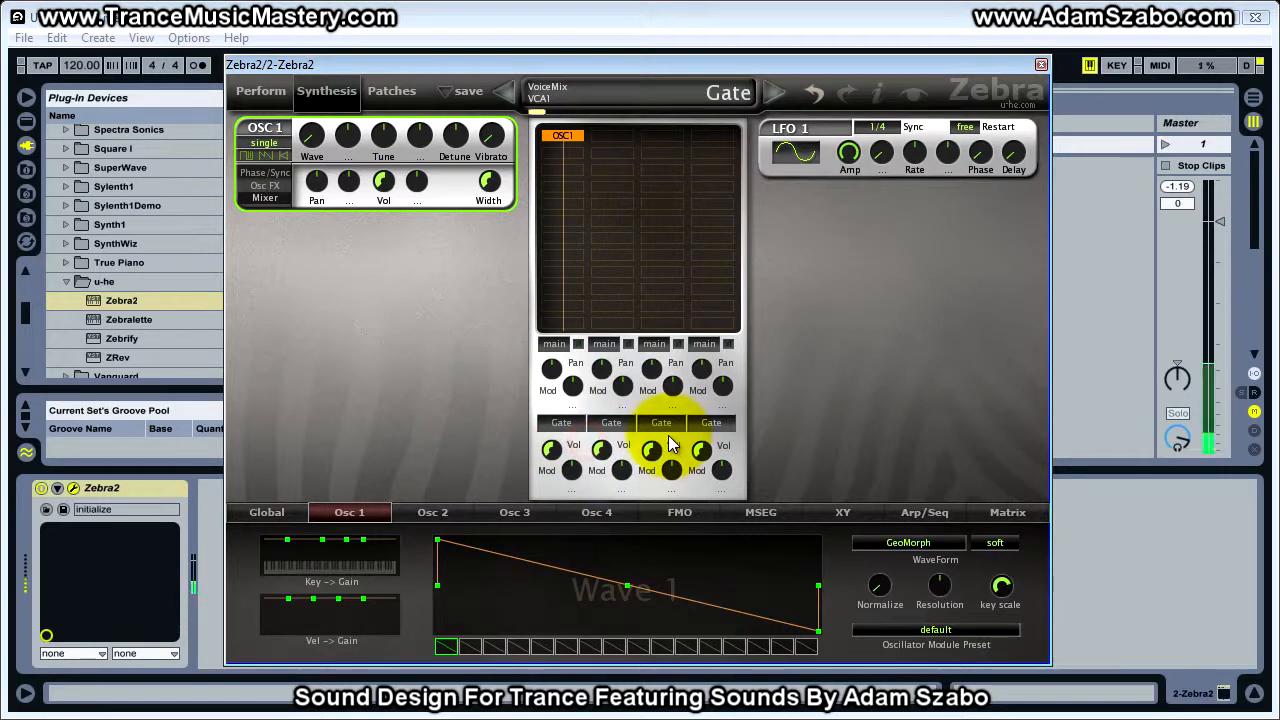
click(560, 424)
click(583, 455)
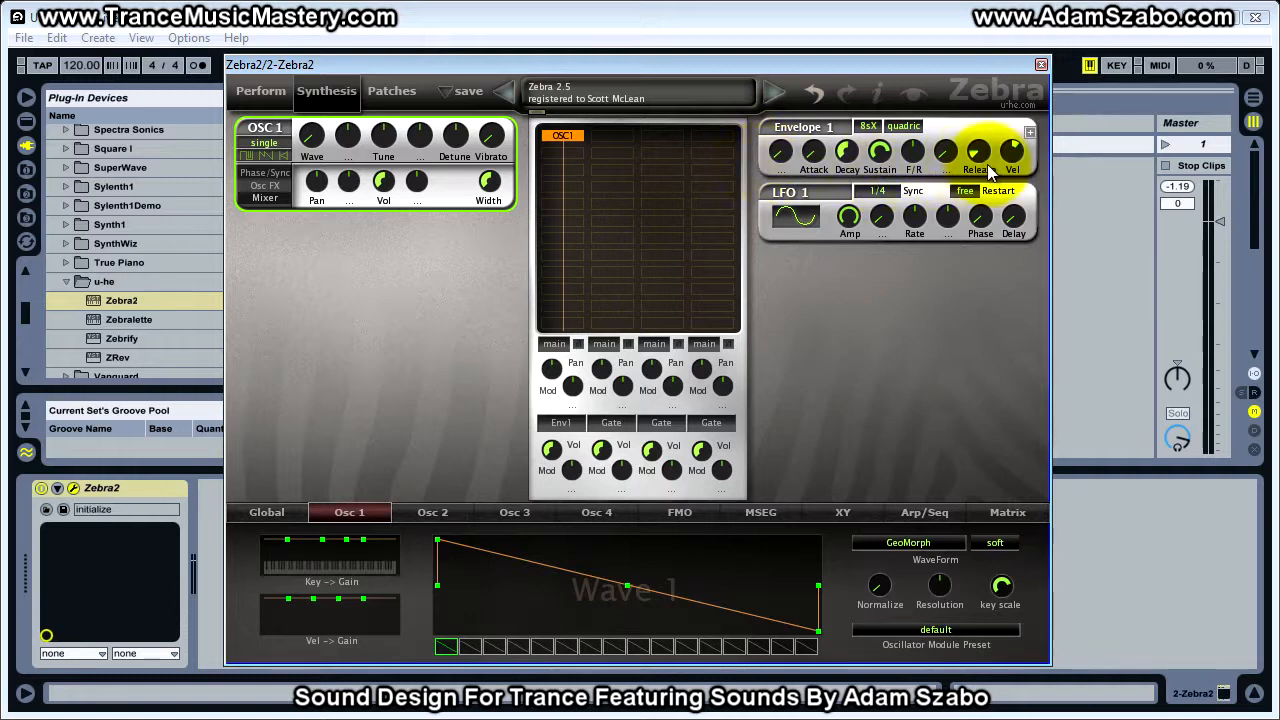
Lower Envelope 1's decay, release, velocity and sustain to zero.
click(846, 152)
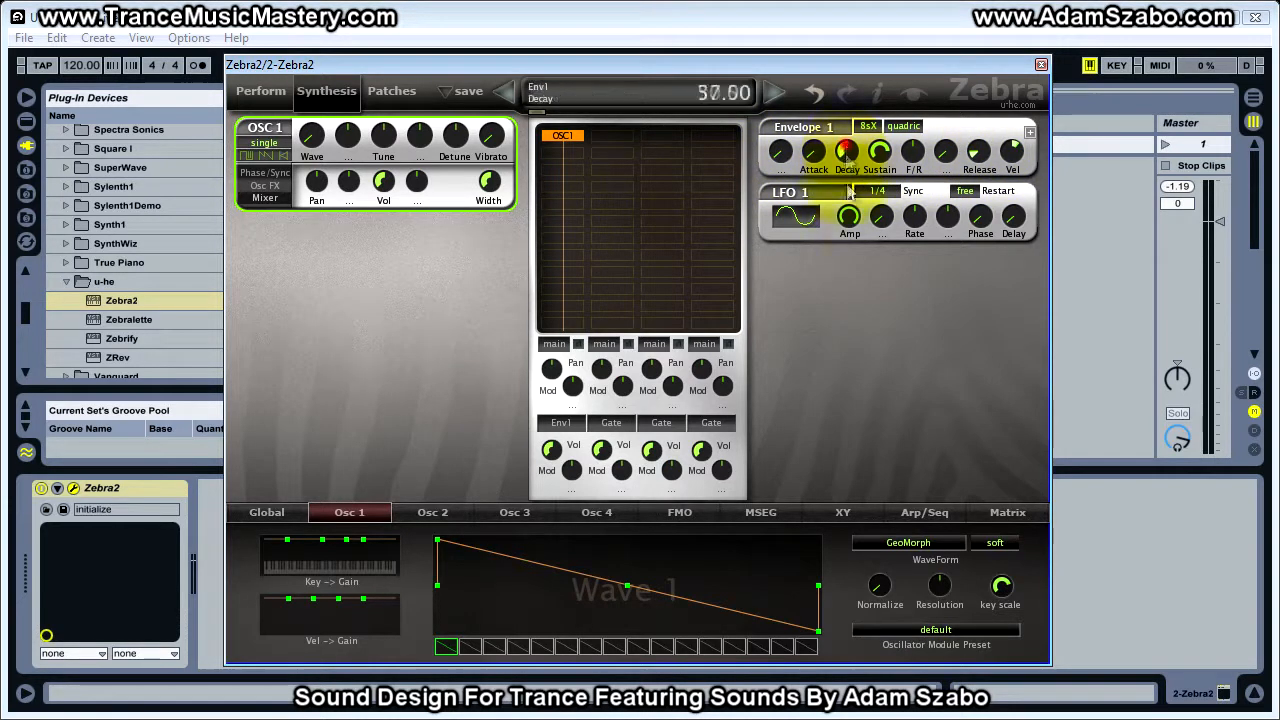
click(978, 152)
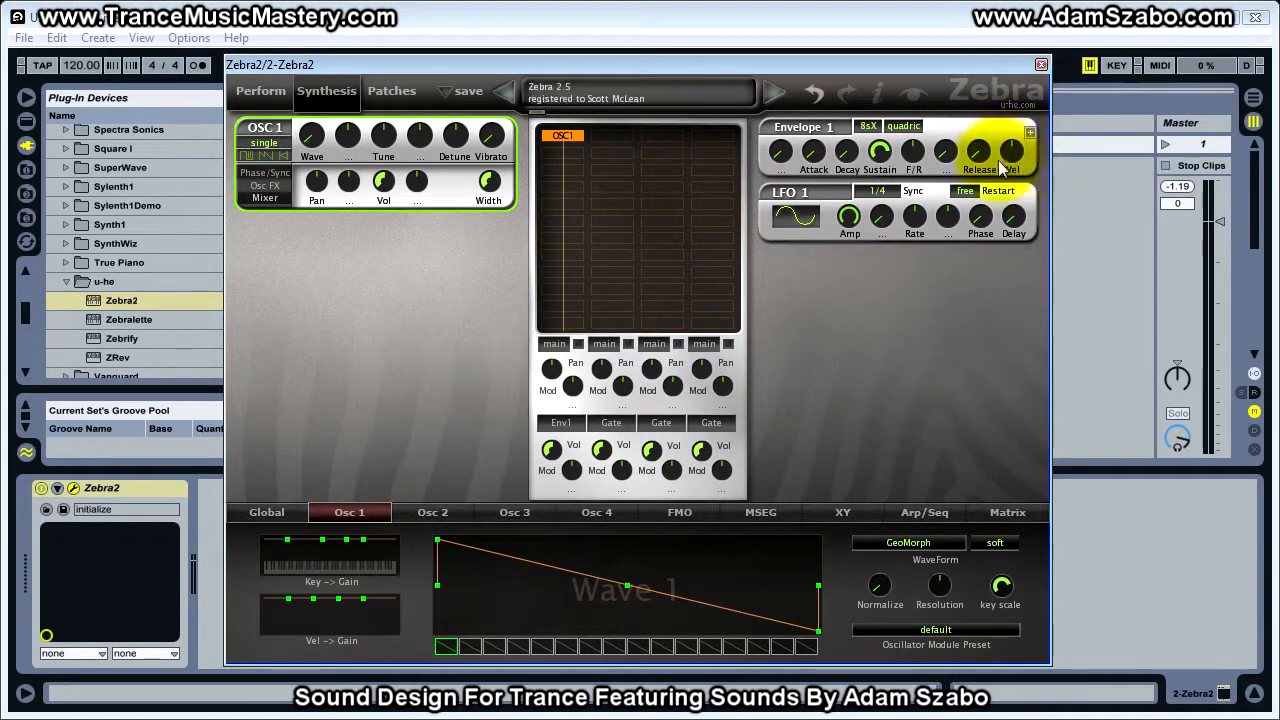
drag(895, 155, 886, 363)
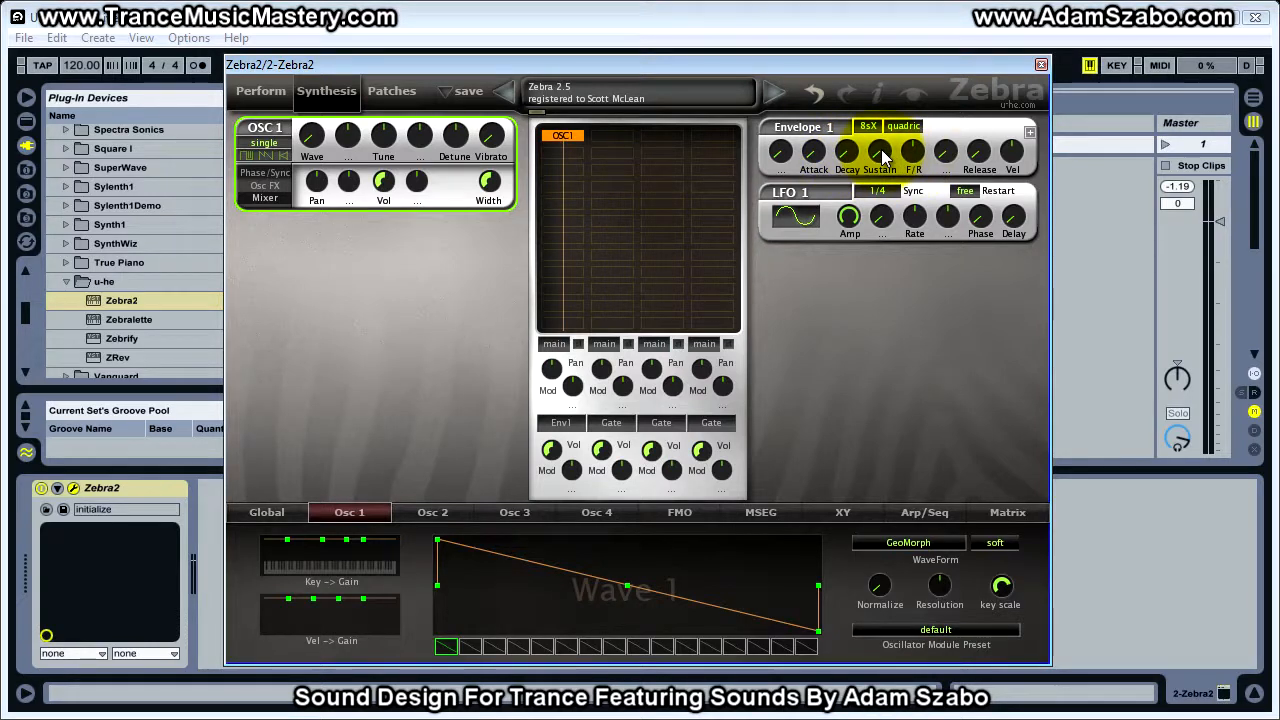
Raise Envelope 1's sustain to 100 and bring it back down to about halfway.
drag(881, 149, 880, 86)
drag(880, 152, 879, 86)
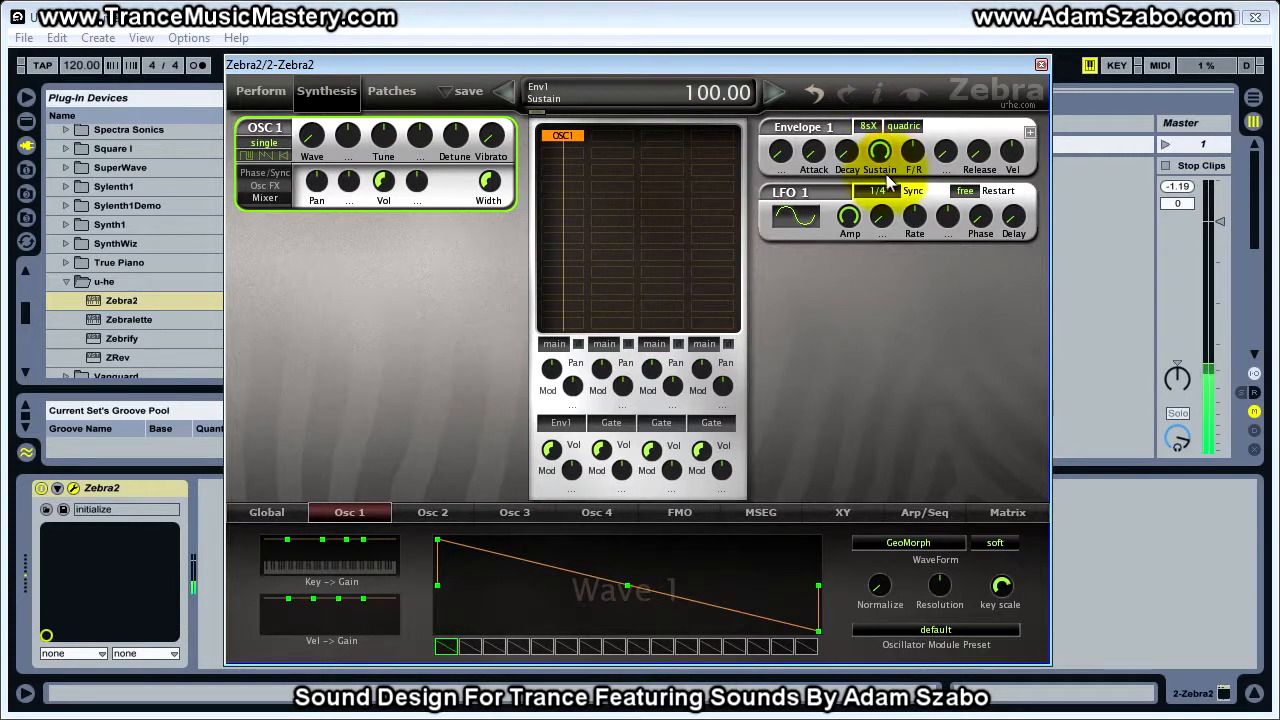
drag(880, 152, 878, 254)
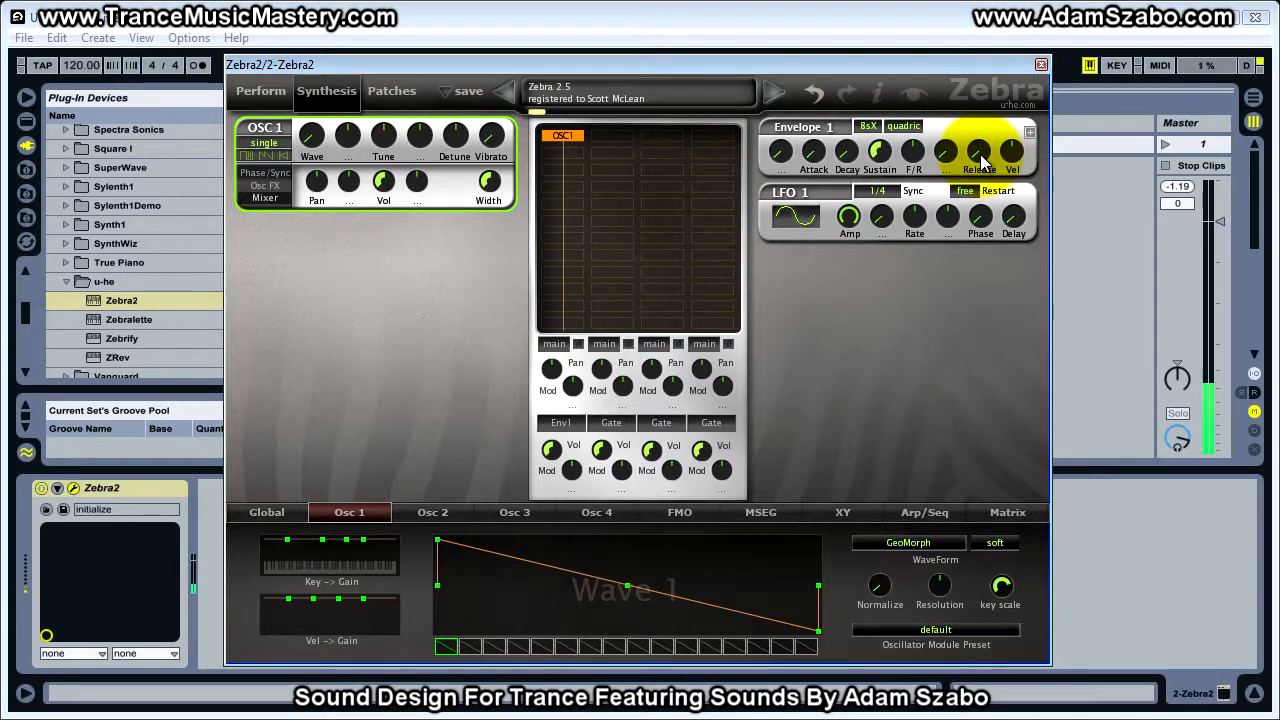
Try progressively longer release settings on Envelope 1 and return the release to zero.
drag(980, 154, 966, 54)
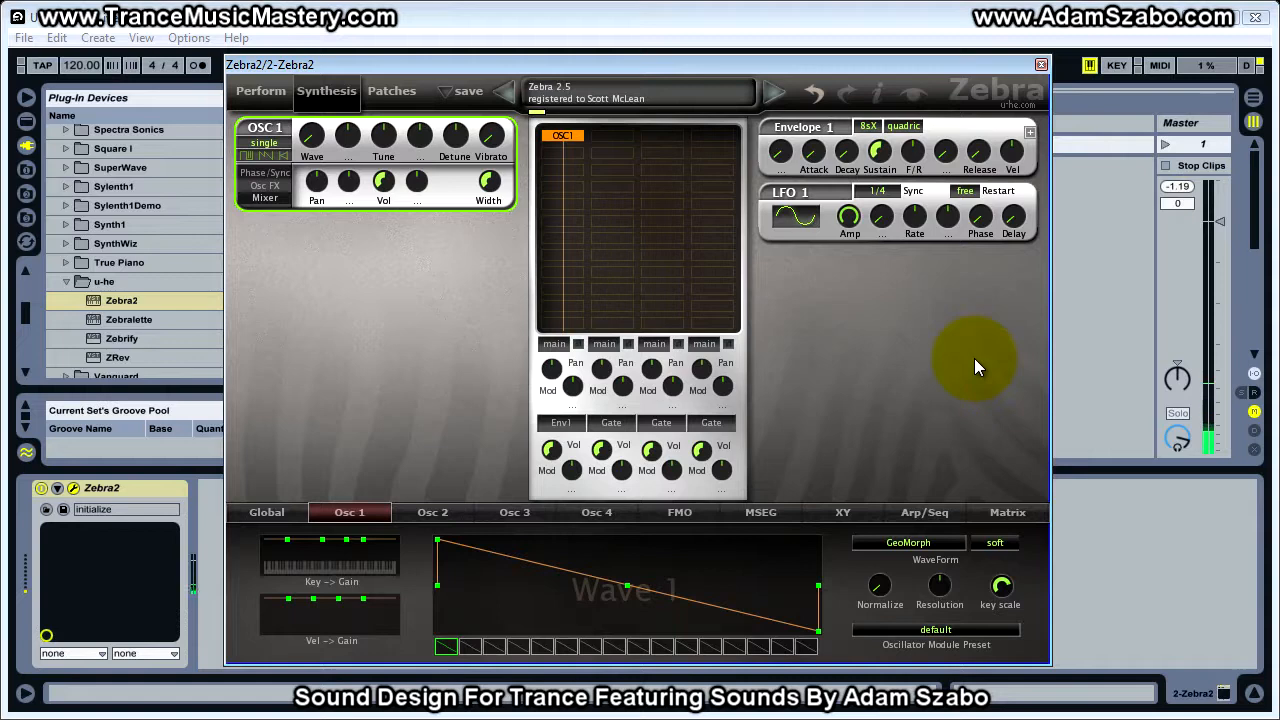
click(979, 158)
drag(980, 157, 969, 52)
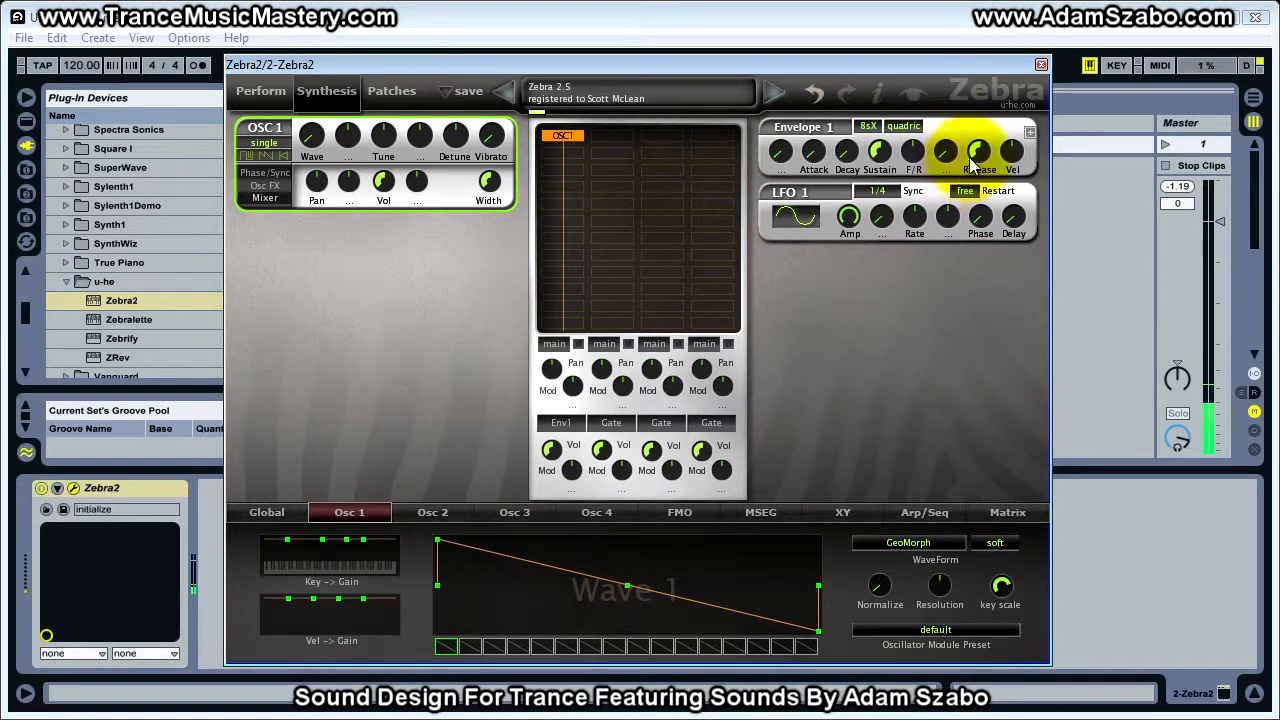
drag(980, 160, 986, 94)
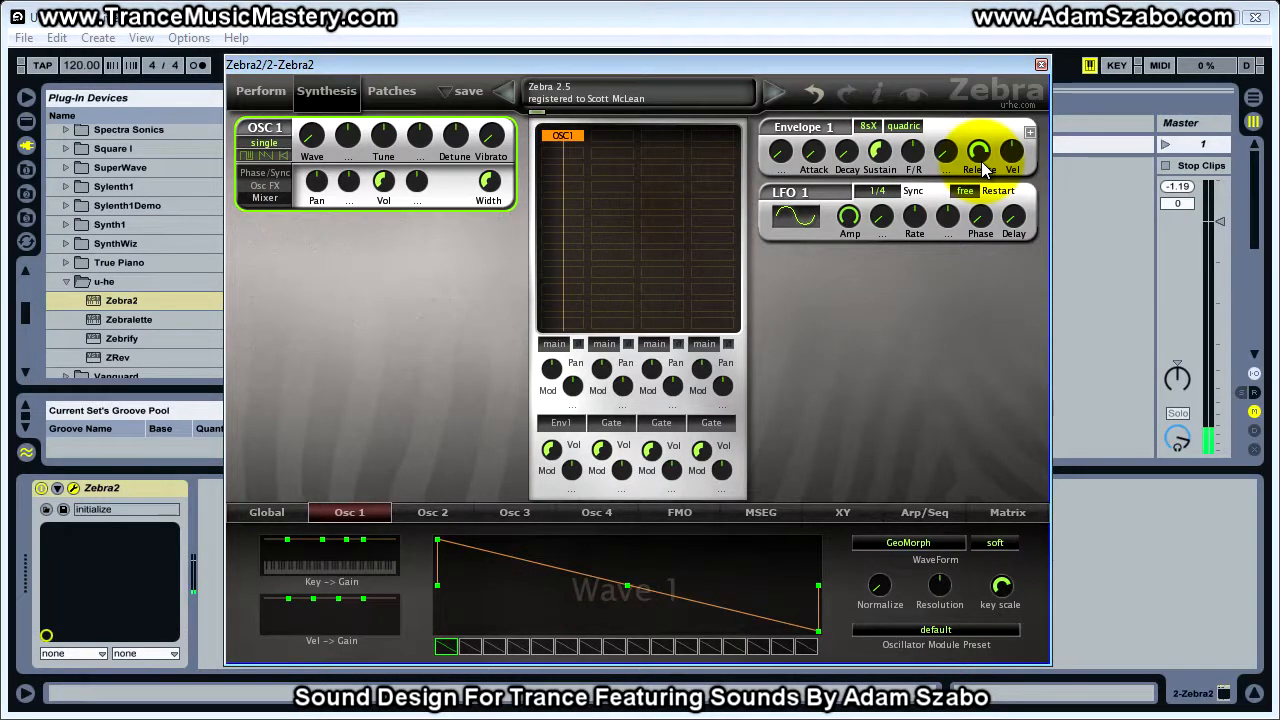
drag(981, 161, 993, 363)
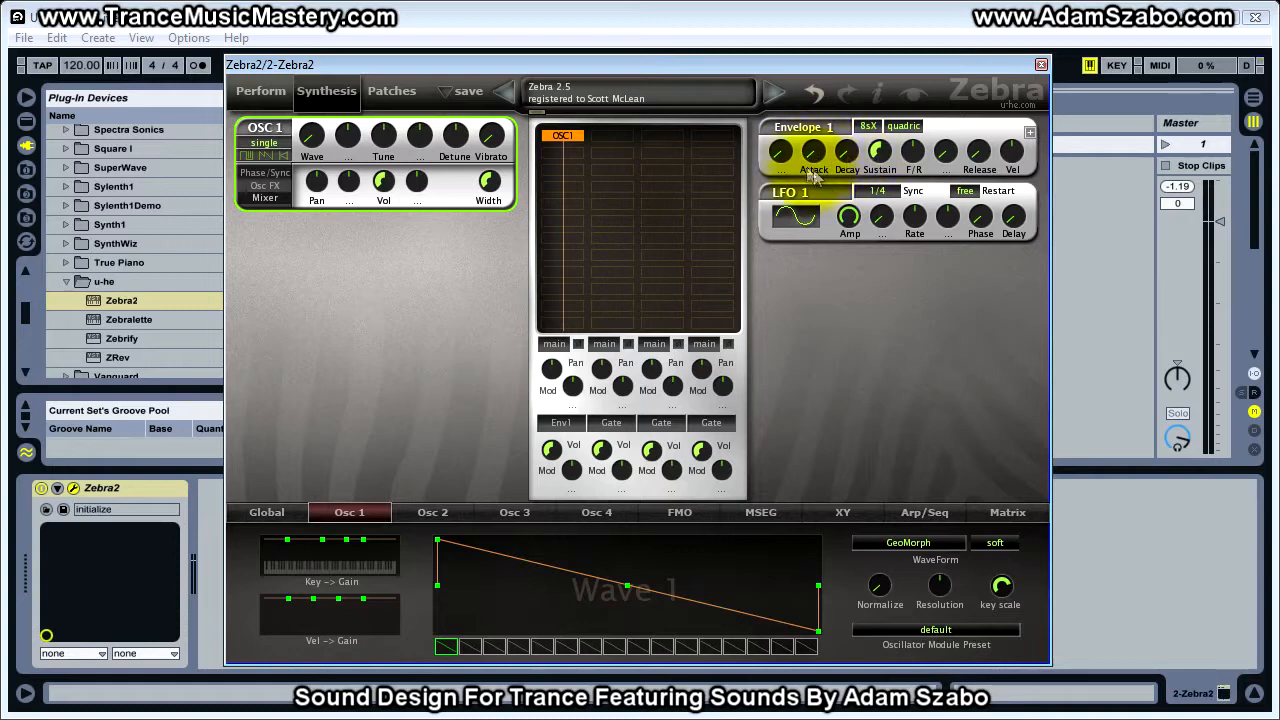
Raise Envelope 1's decay to about halfway.
drag(848, 160, 837, 45)
drag(847, 148, 846, 157)
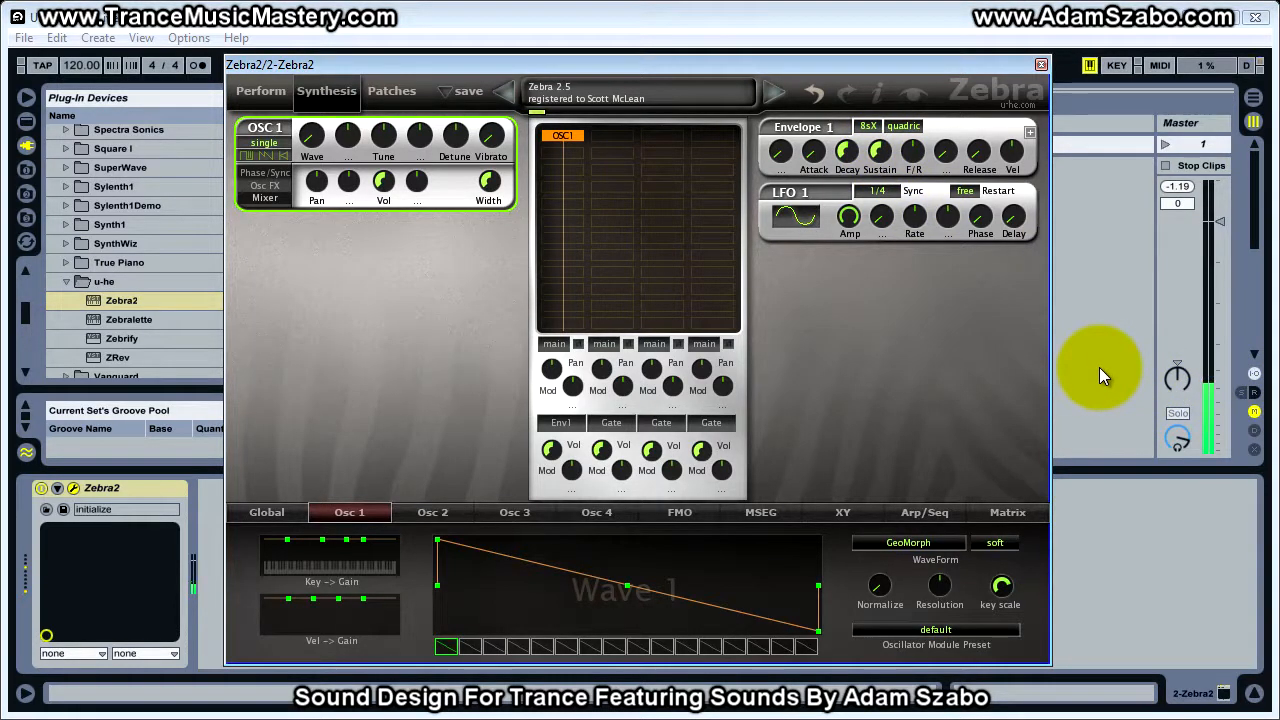
Turn the first channel's Env1-controlled output volume up to full and set Envelope 1's sustain to roughly a quarter.
drag(879, 151, 901, 315)
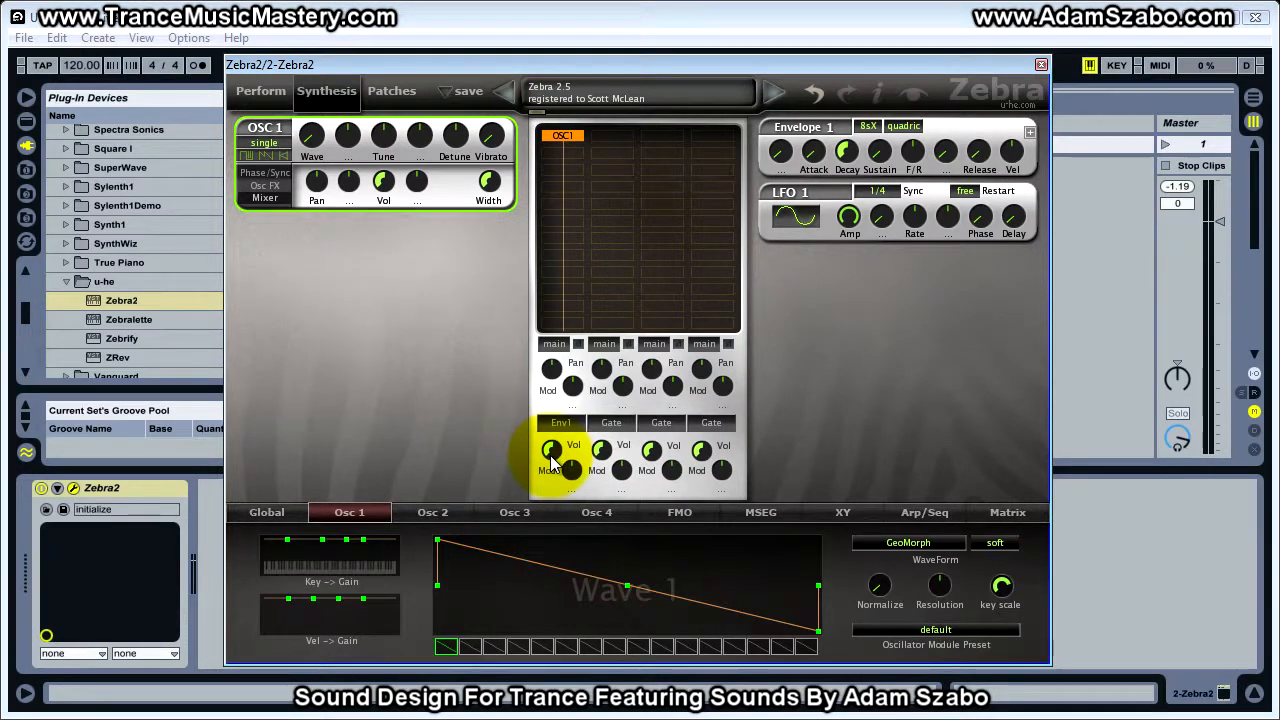
drag(550, 467, 547, 271)
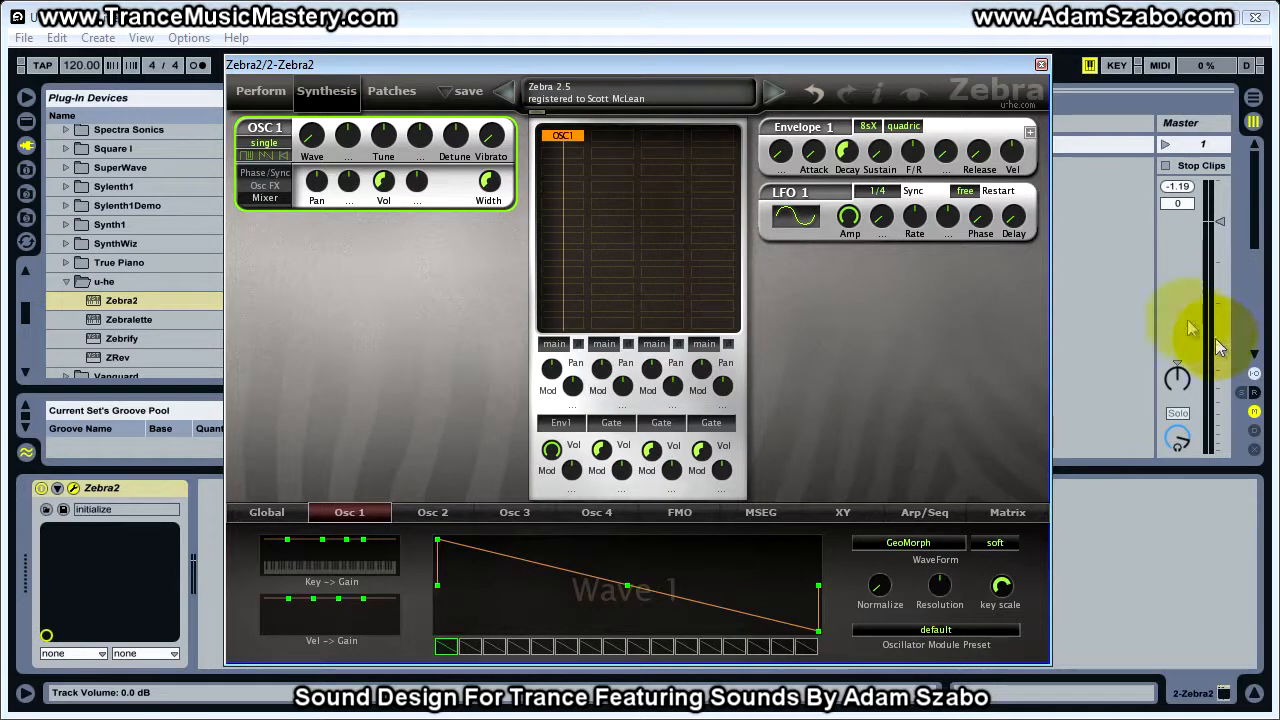
drag(878, 156, 872, 91)
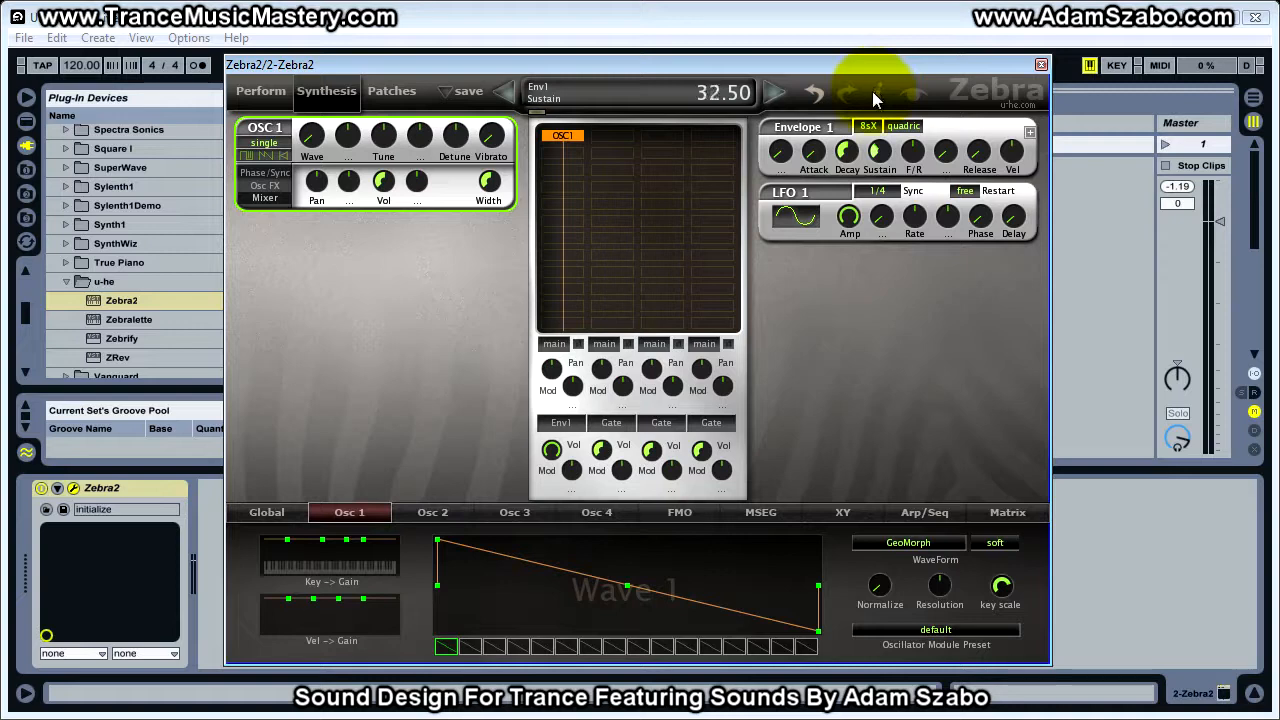
drag(884, 136, 880, 152)
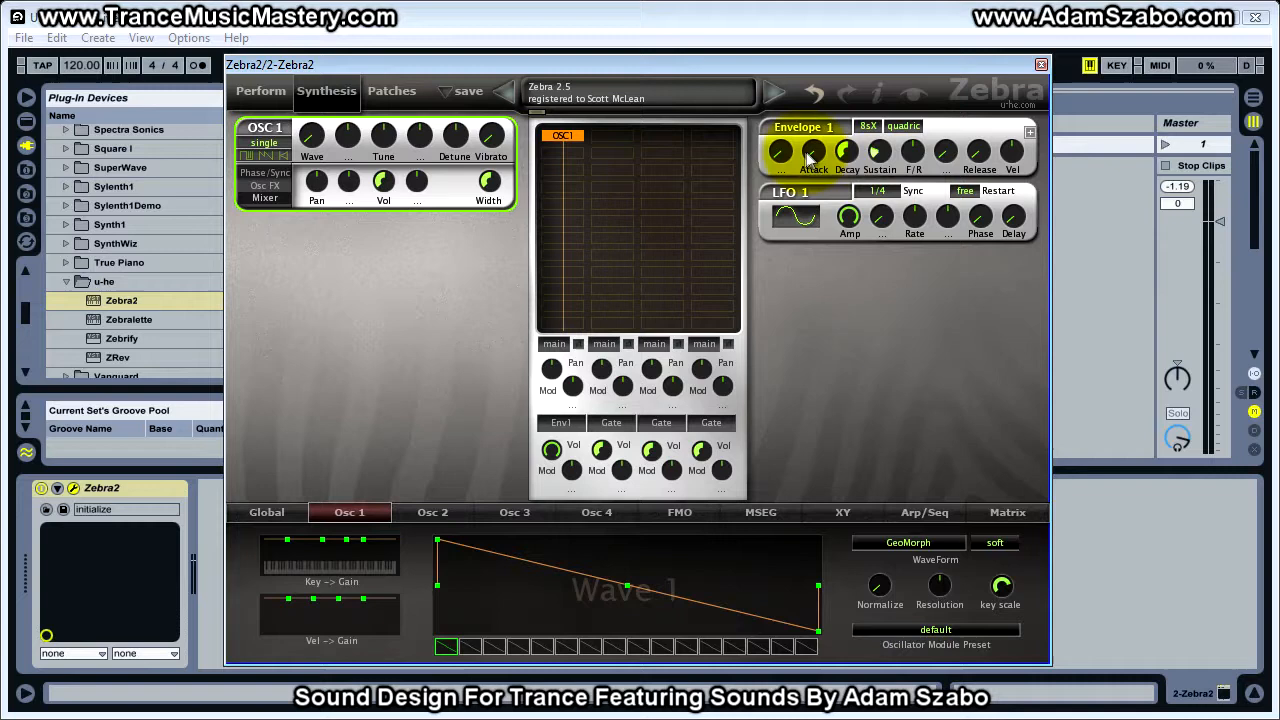
Raise Envelope 1's attack in stages to near its maximum.
drag(818, 158, 805, 54)
drag(813, 158, 816, 162)
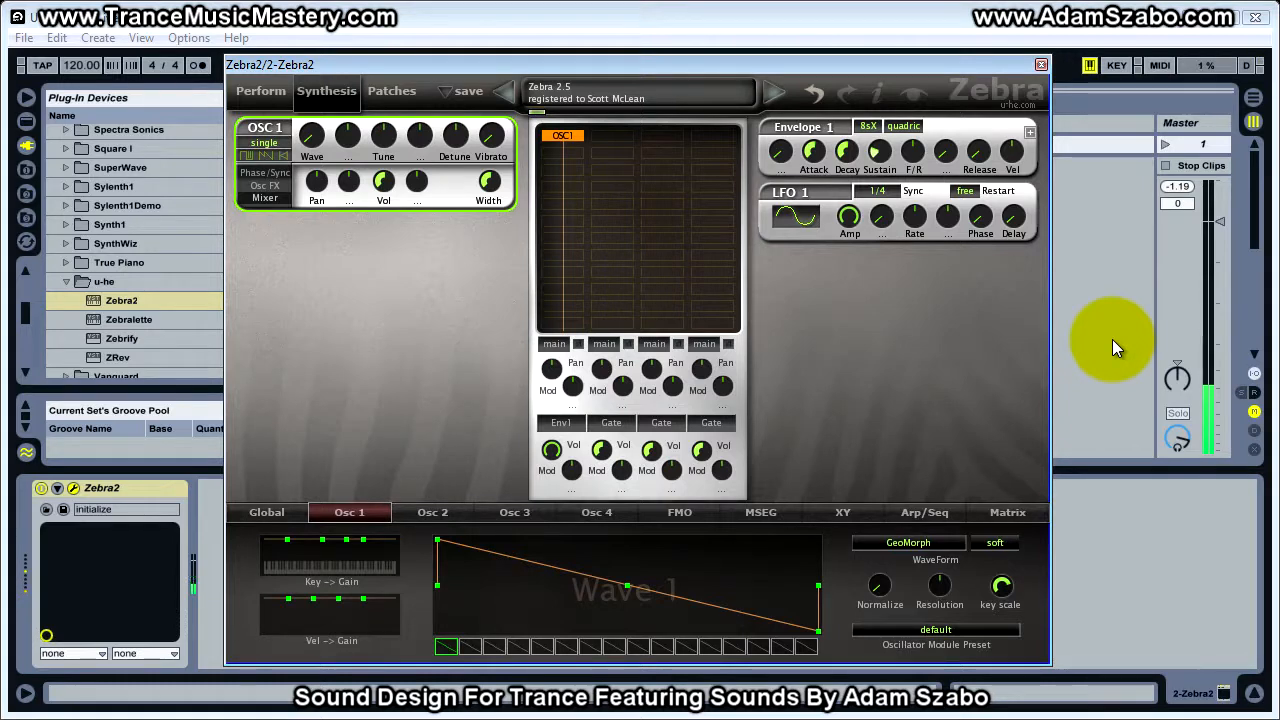
drag(801, 172, 816, 100)
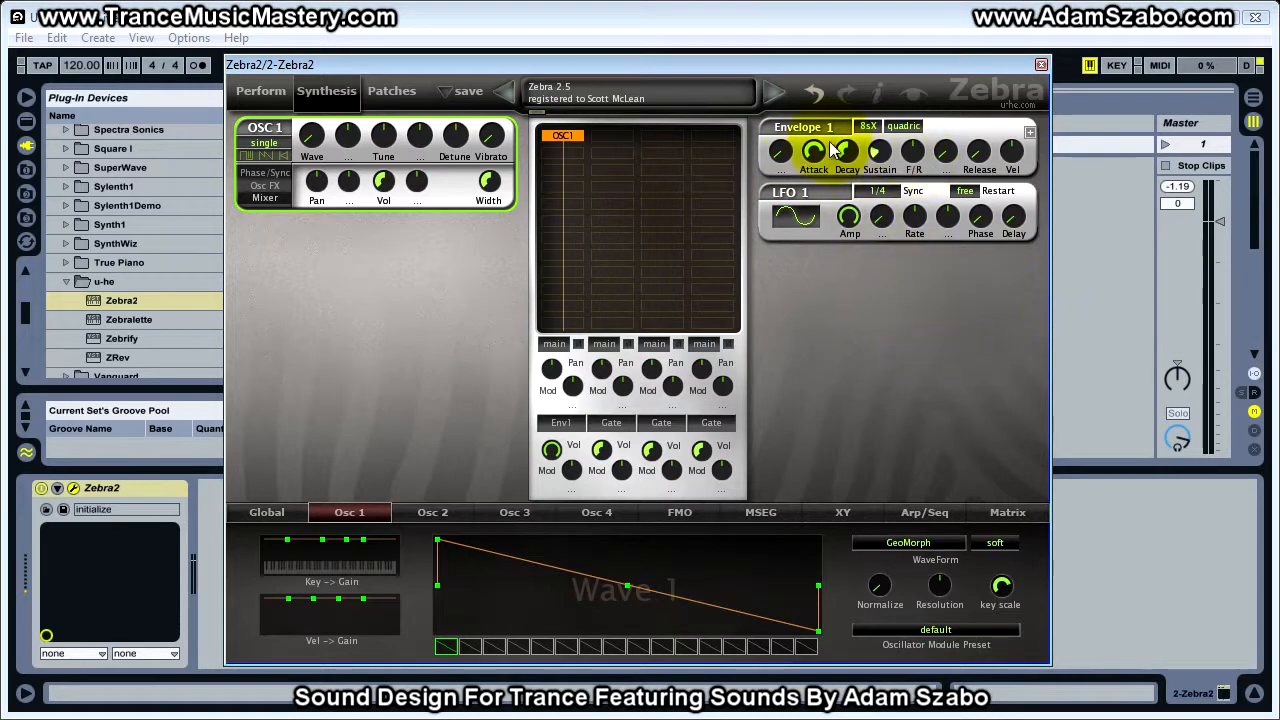
Review Envelope 1's curve modes, try the linear mode and return it to quadric.
click(910, 128)
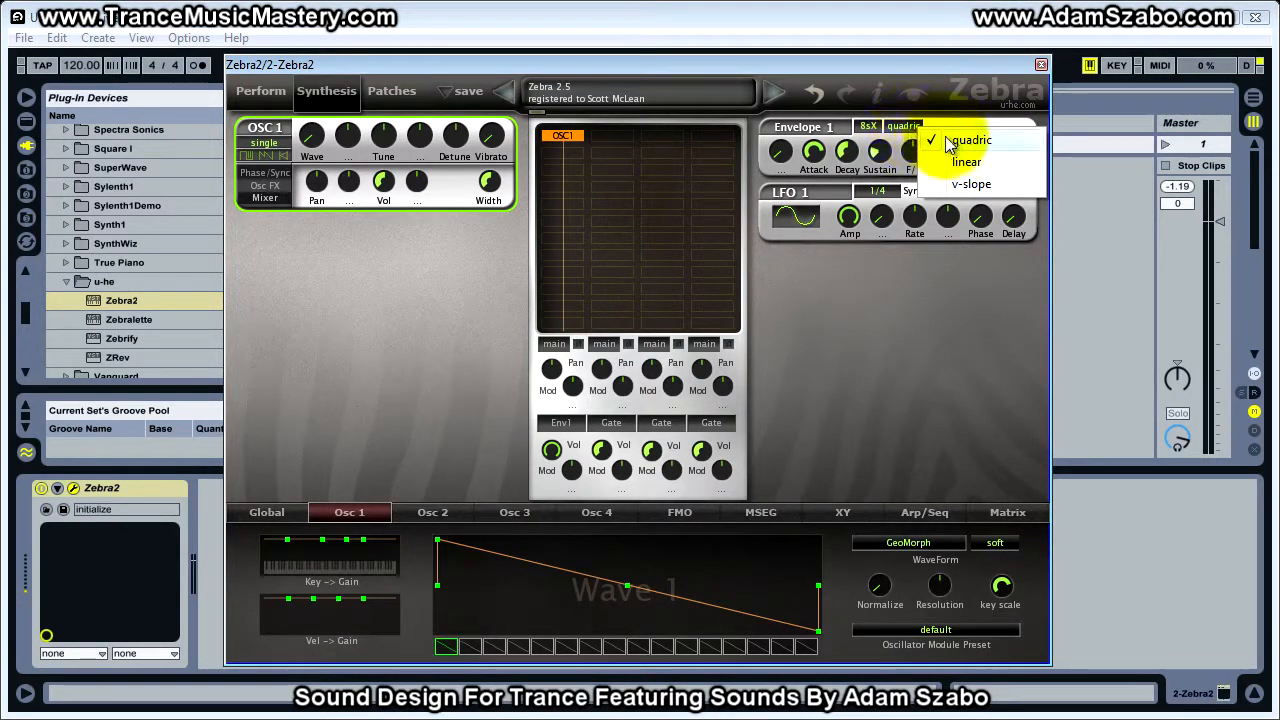
click(888, 122)
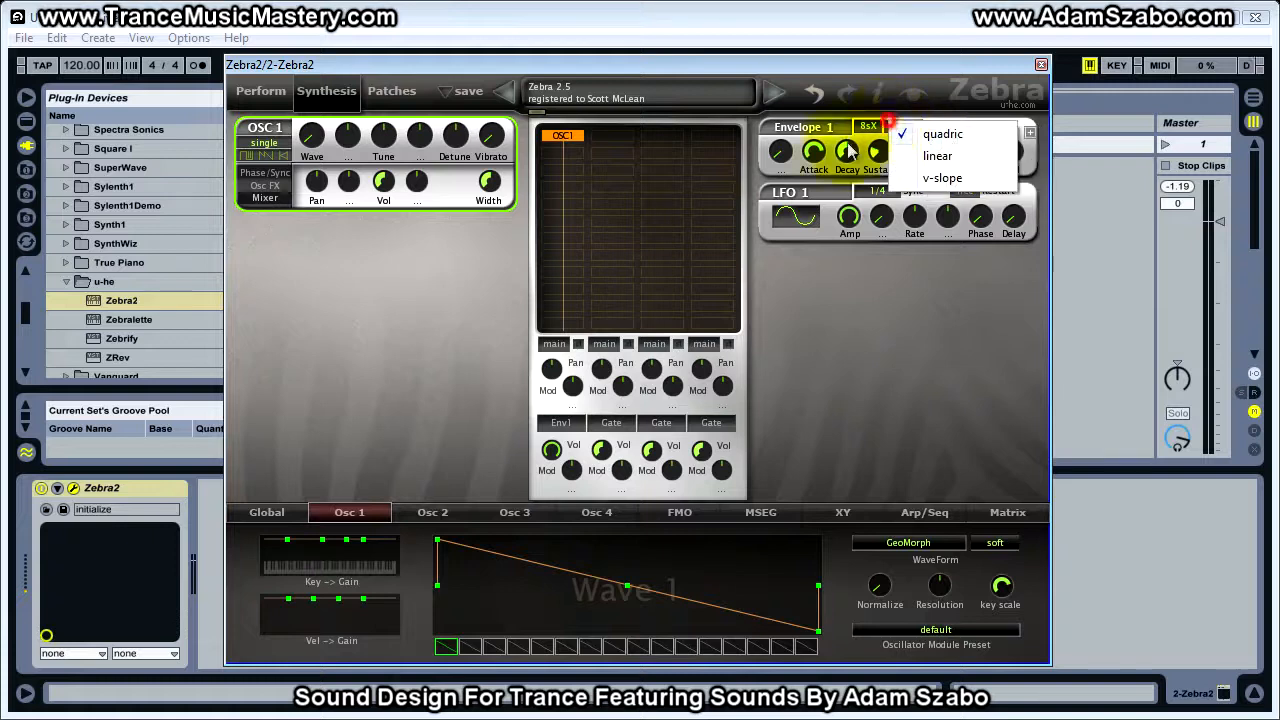
click(851, 287)
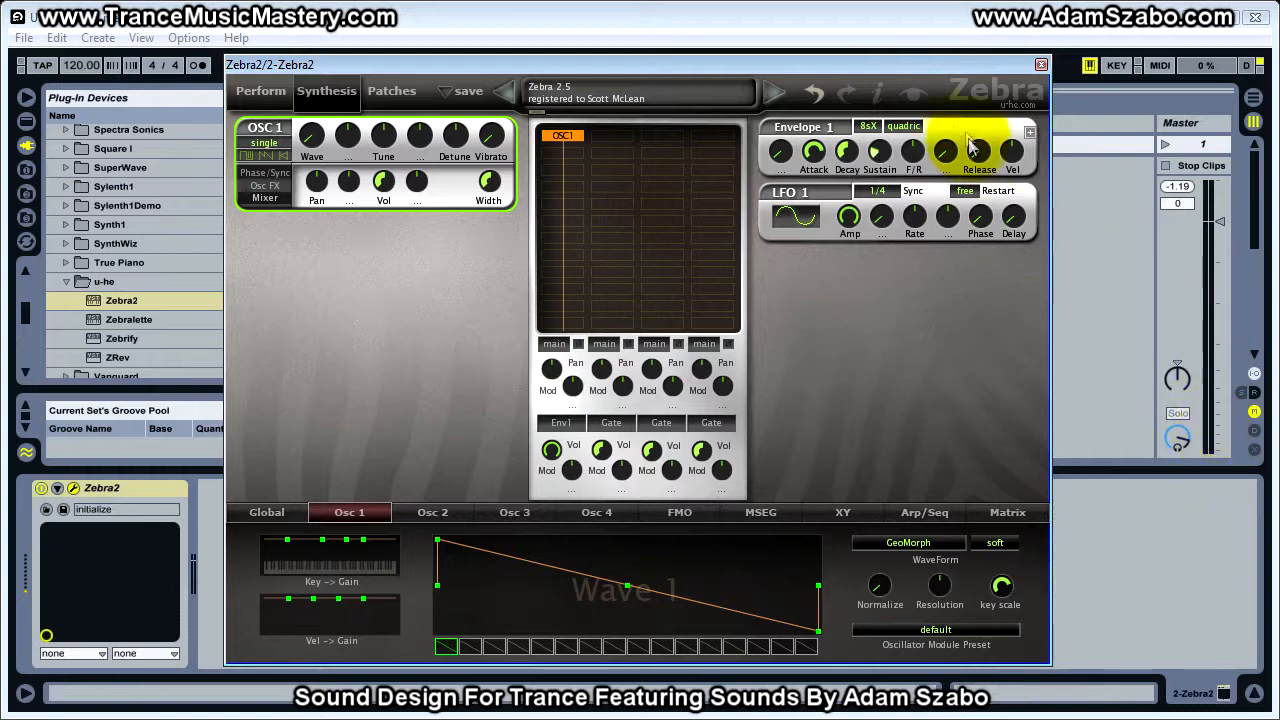
click(903, 126)
click(935, 157)
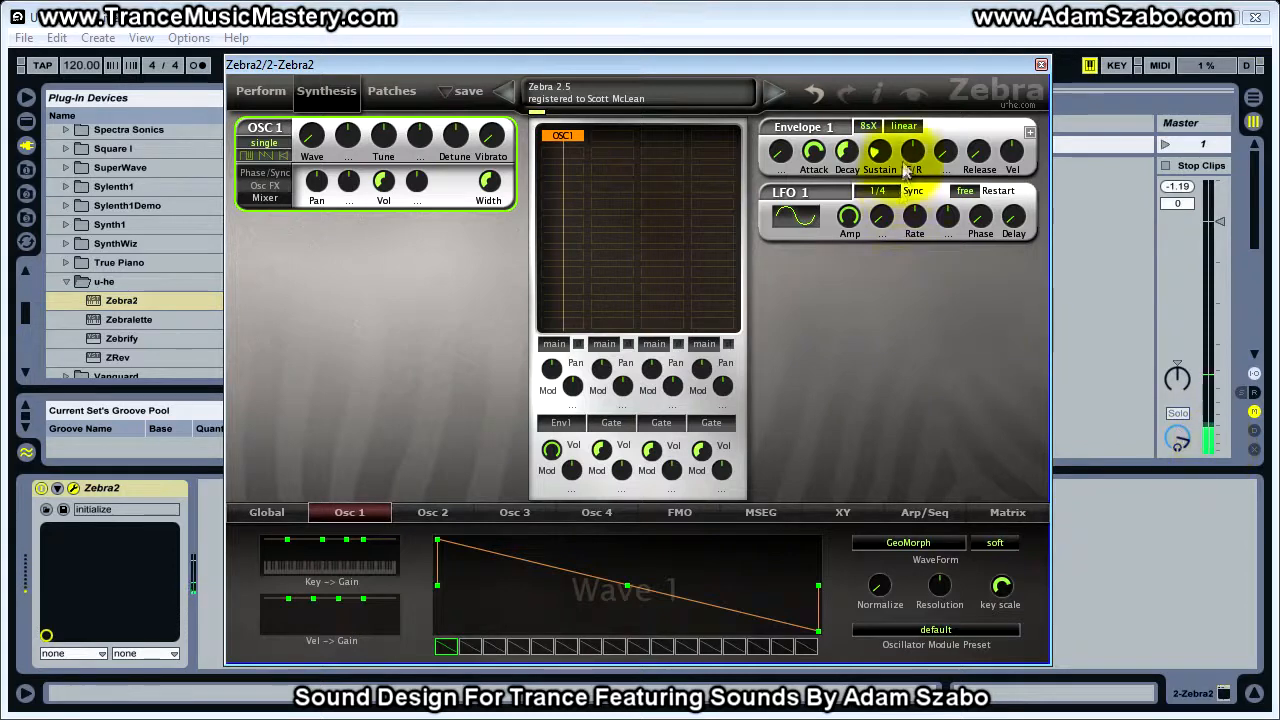
click(903, 126)
click(918, 135)
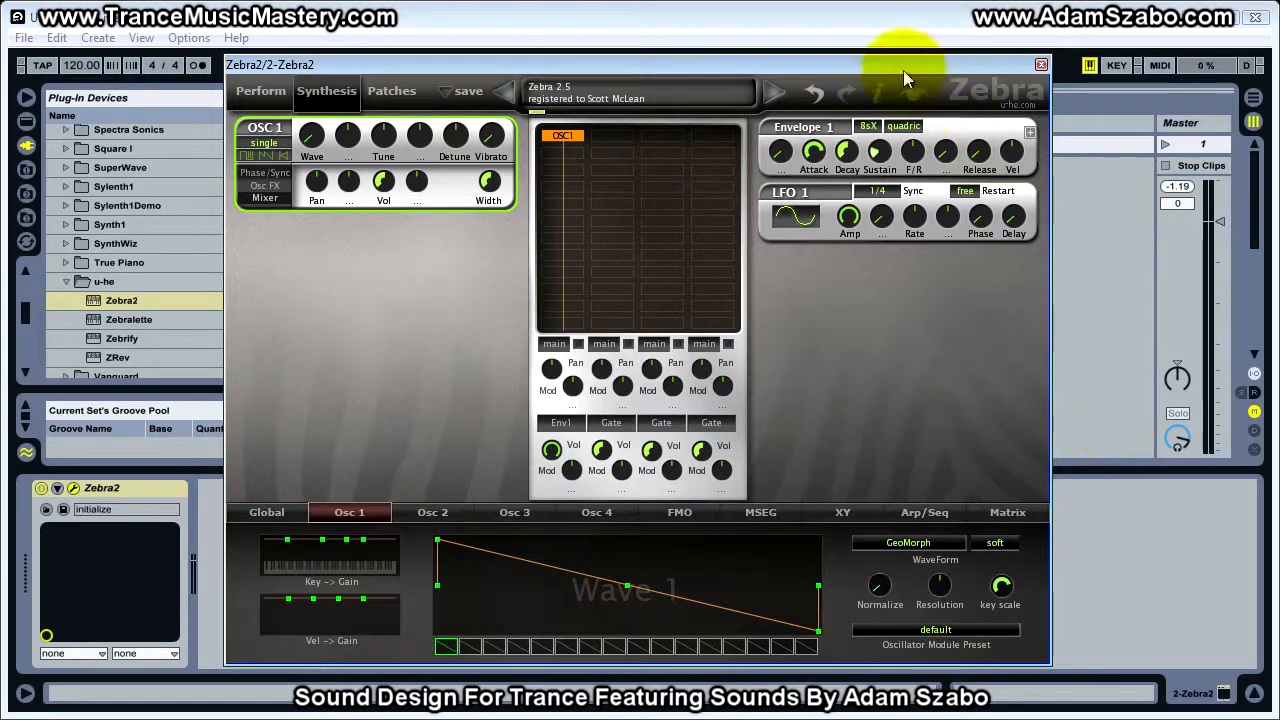
Switch Envelope 1 to v-slope mode, try a negative slope of about -35 and reset the slope to its centre.
click(903, 126)
click(914, 171)
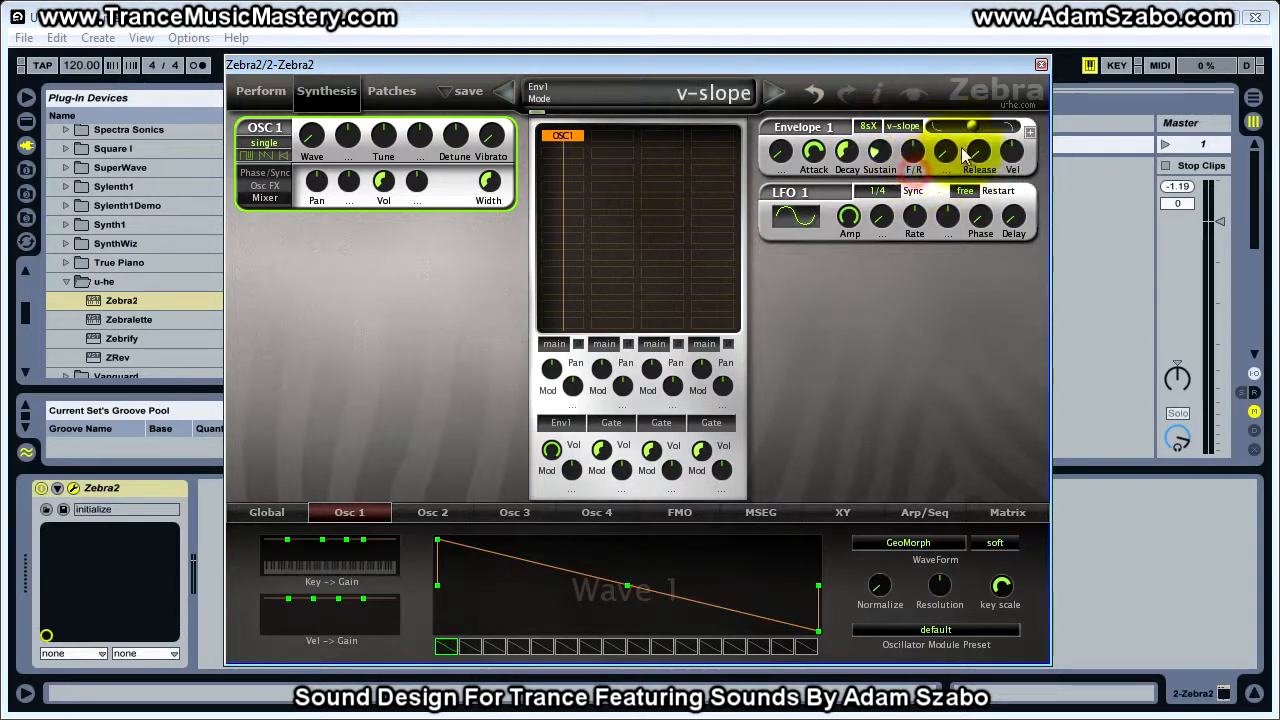
drag(970, 127, 937, 125)
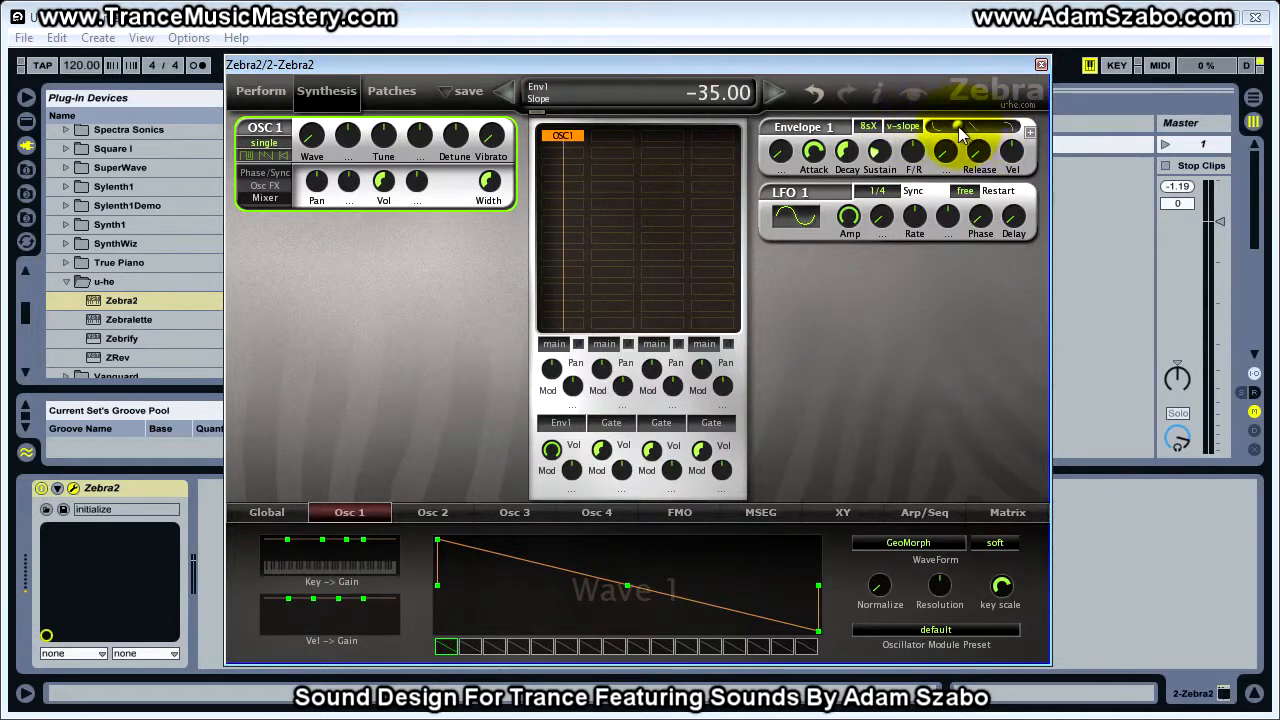
mouse_move(959, 130)
mouse_down()
mouse_move(925, 128)
mouse_move(968, 128)
mouse_up()
double_click(970, 127)
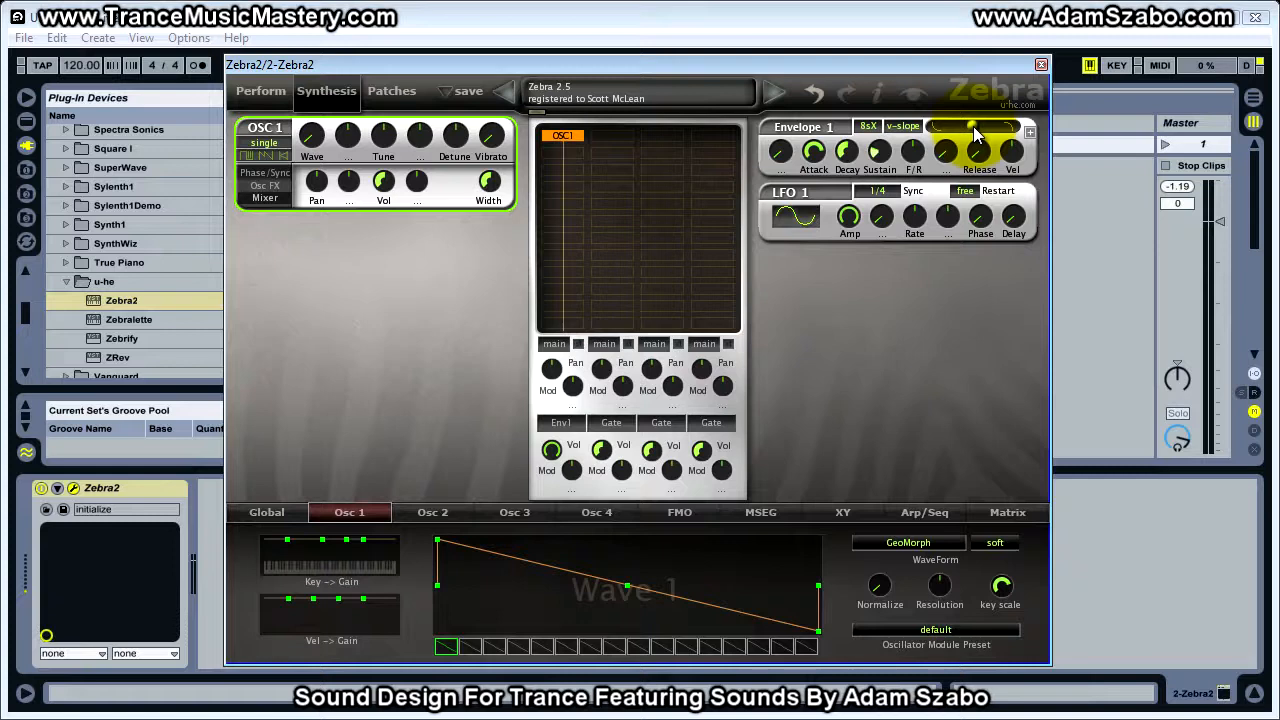
Try Envelope 1's slope at -100 and at its positive maximum, and bring it back to -14.
drag(973, 126, 899, 125)
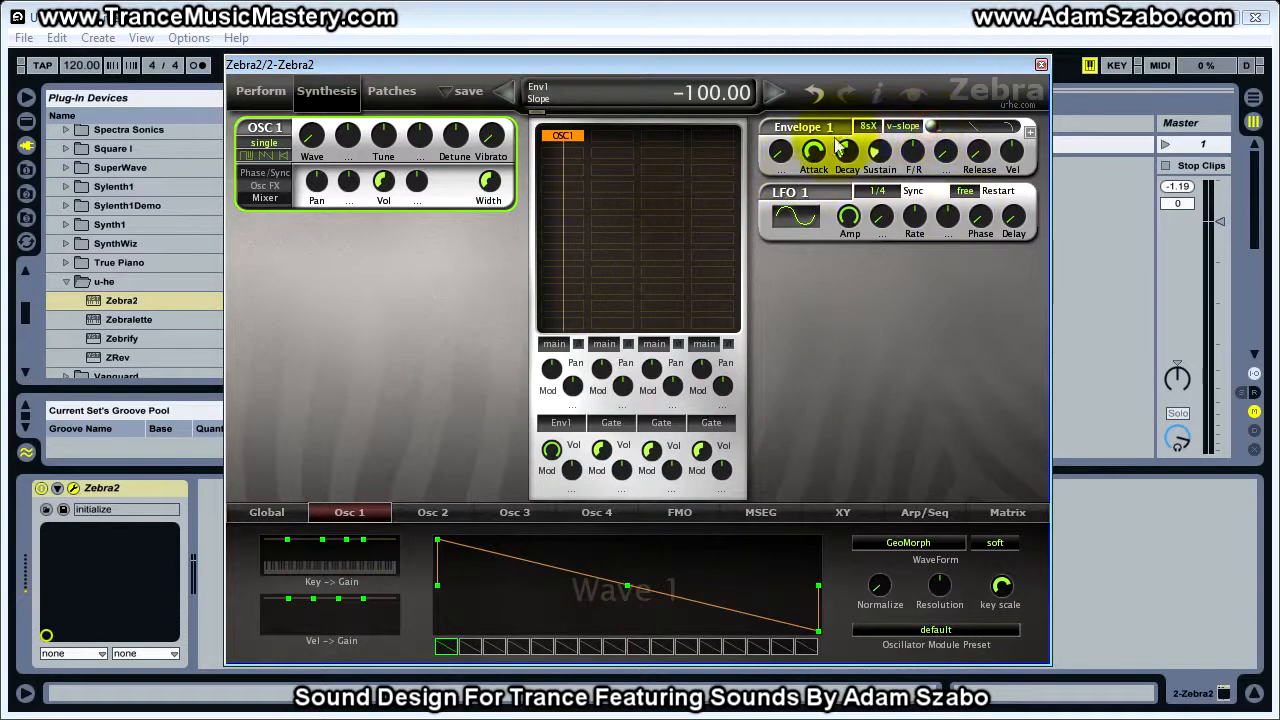
click(926, 127)
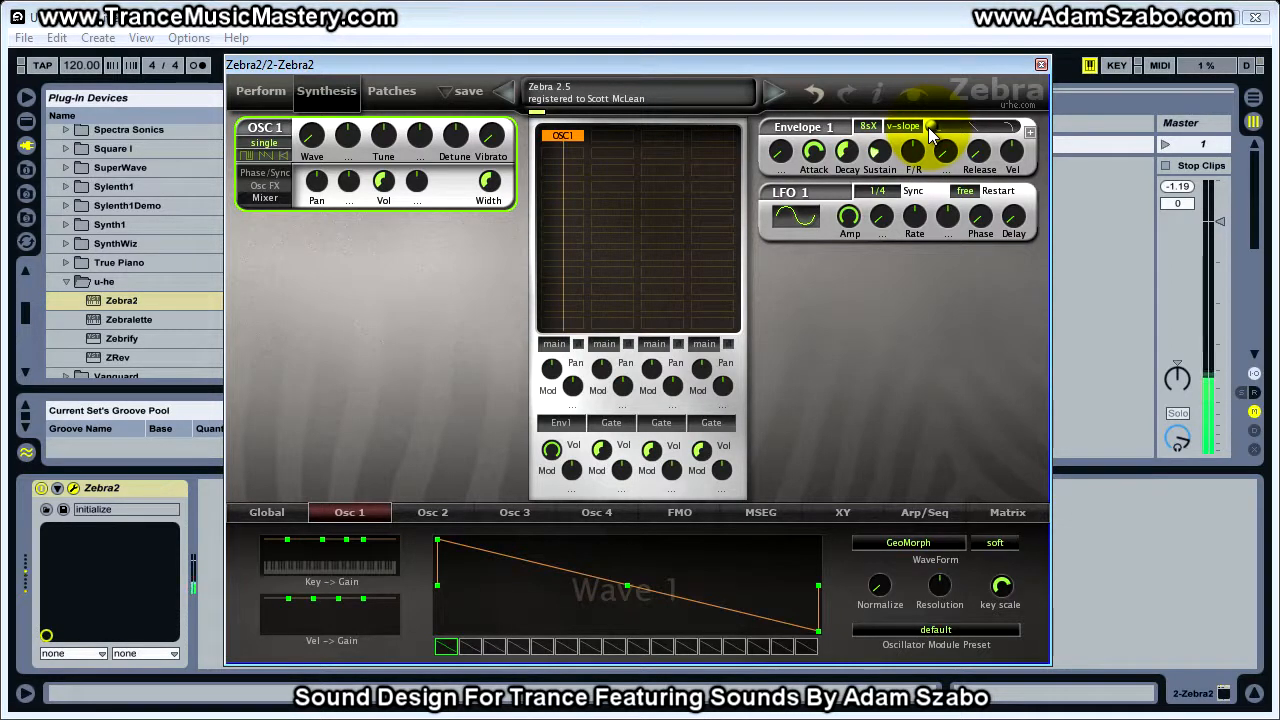
drag(930, 133, 1117, 197)
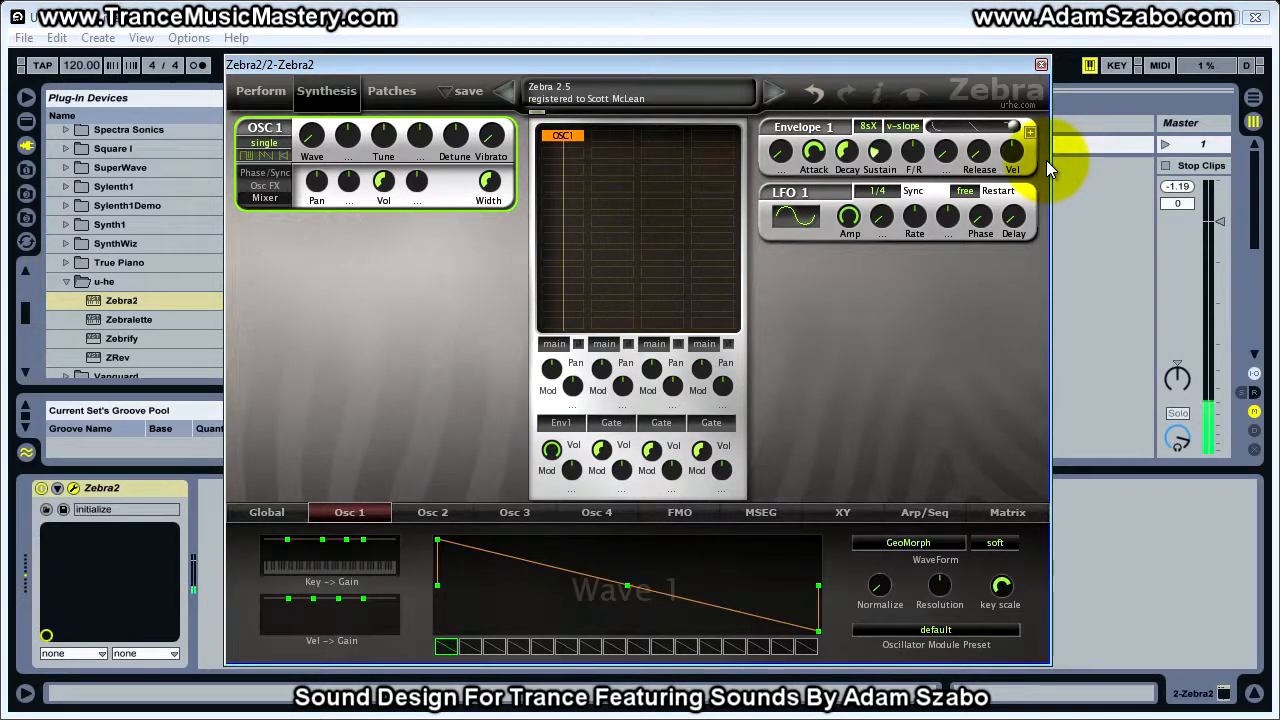
mouse_move(1018, 134)
mouse_down()
mouse_move(920, 136)
mouse_move(1005, 134)
mouse_up()
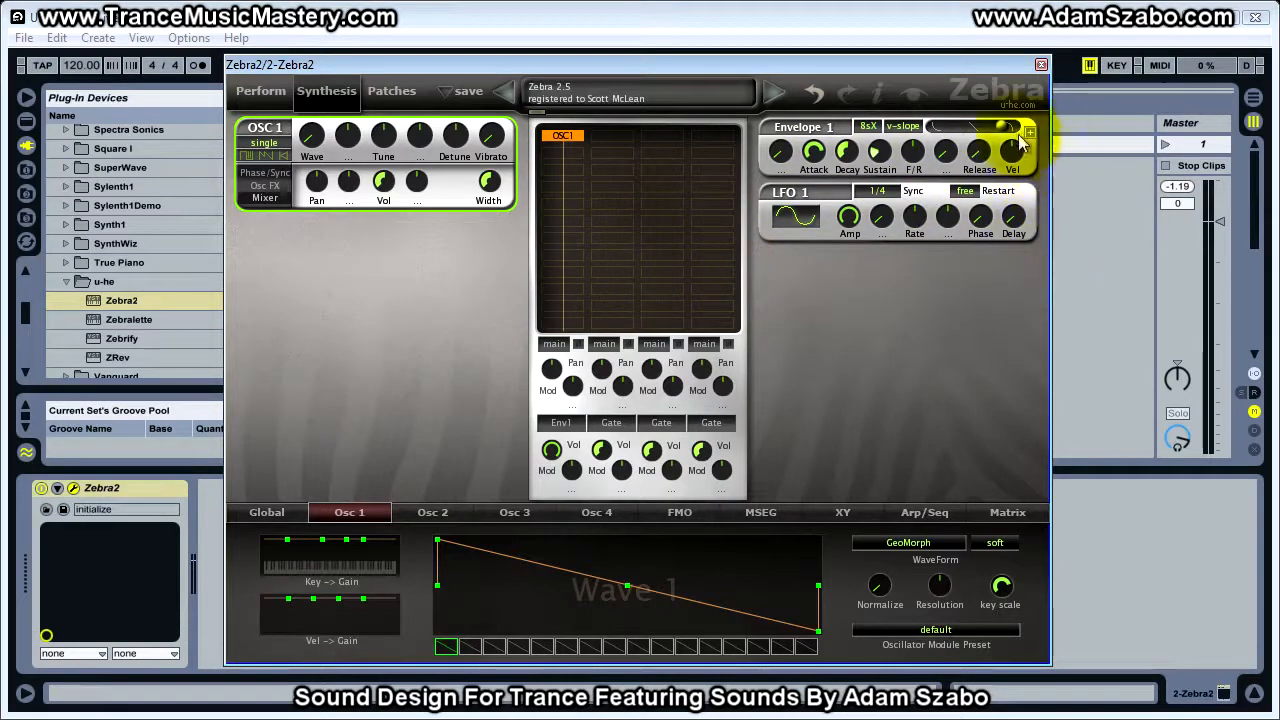
drag(1001, 126, 918, 129)
Return Envelope 1 to the quadric mode and lower its attack to 0.
click(916, 127)
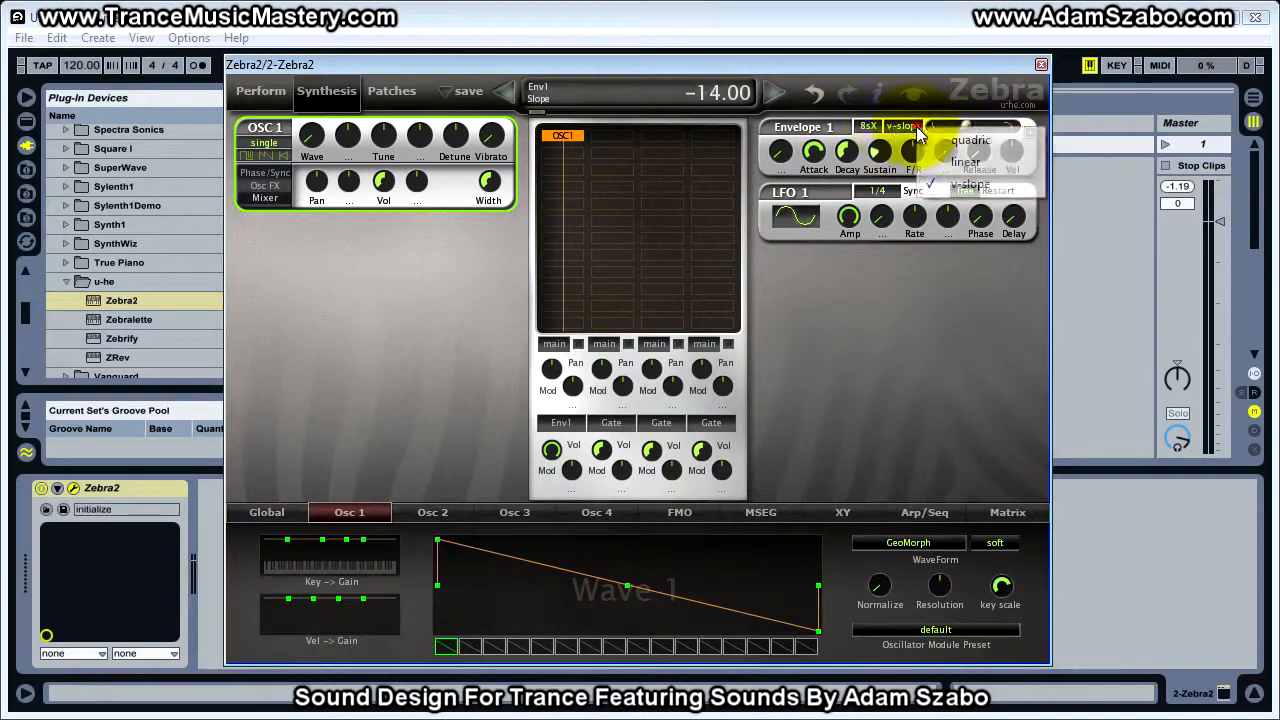
click(971, 145)
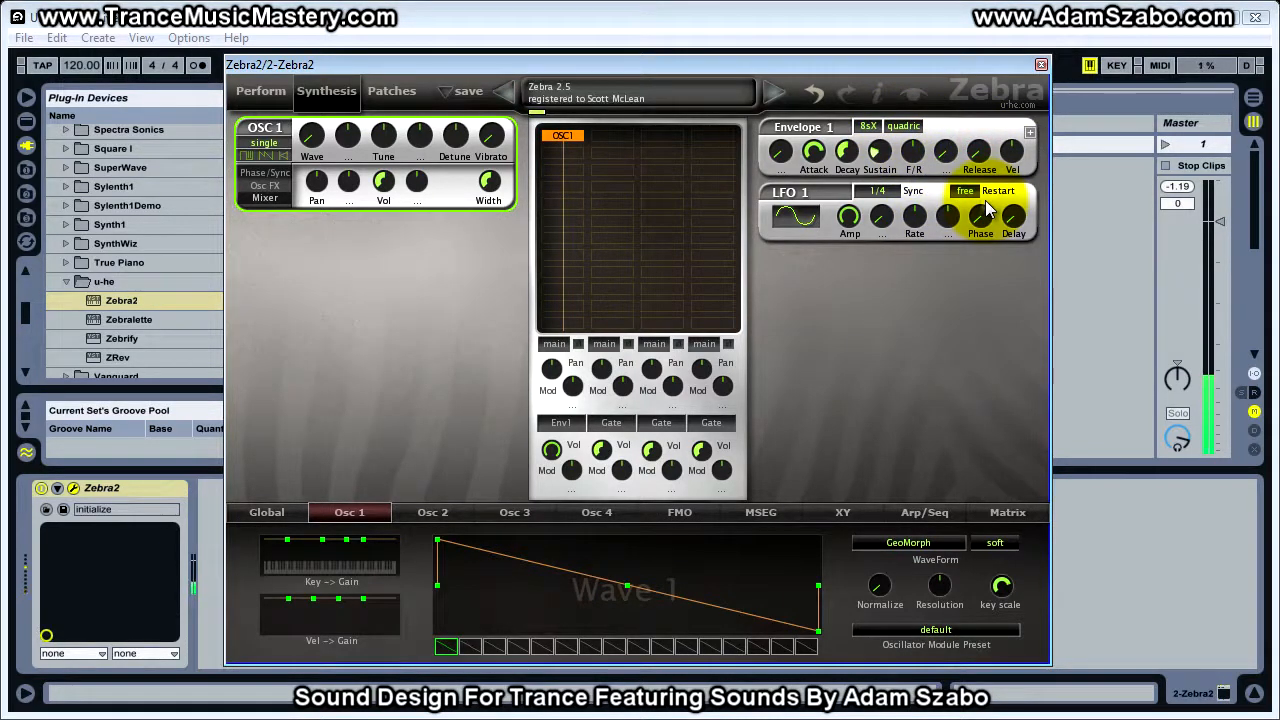
drag(813, 150, 841, 346)
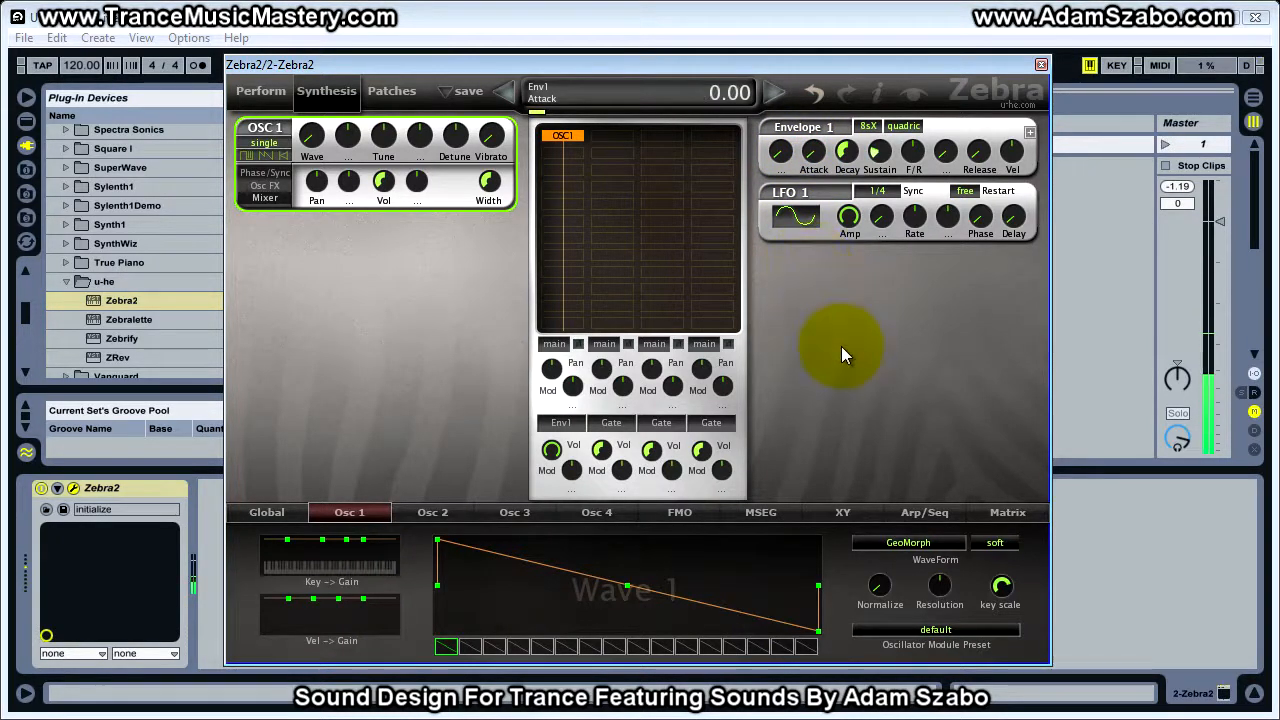